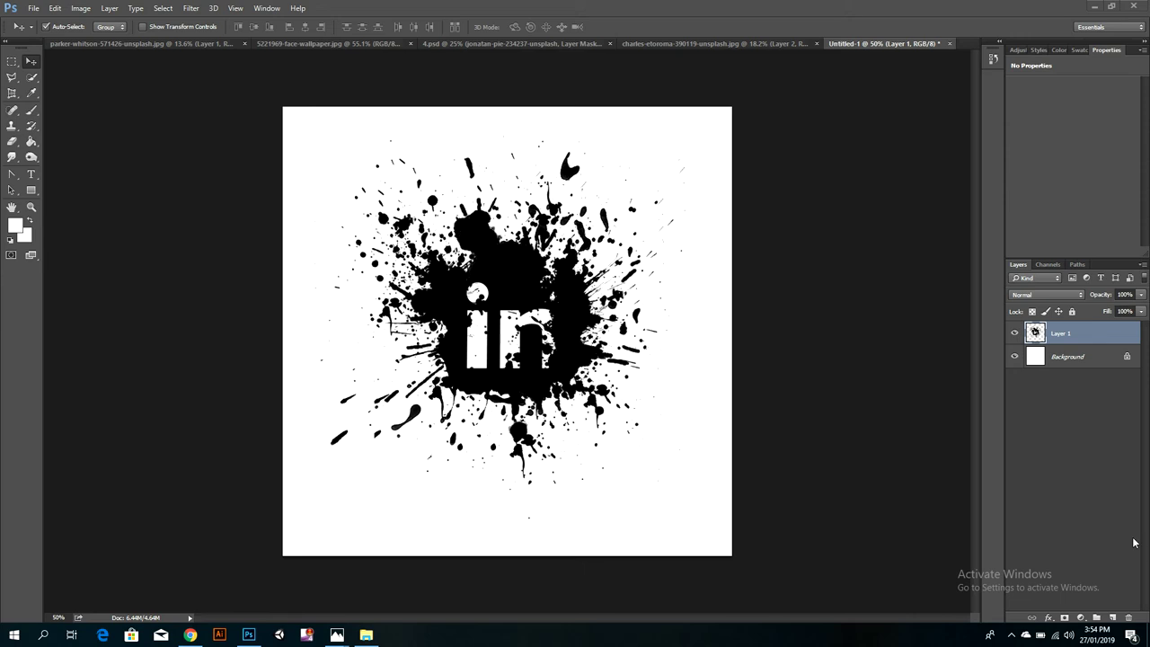
# - Minimize Photoshop so the Windows desktop and its image files are visible
pyautogui.click(1099, 525)
pyautogui.click(1121, 473)
pyautogui.click(1094, 8)
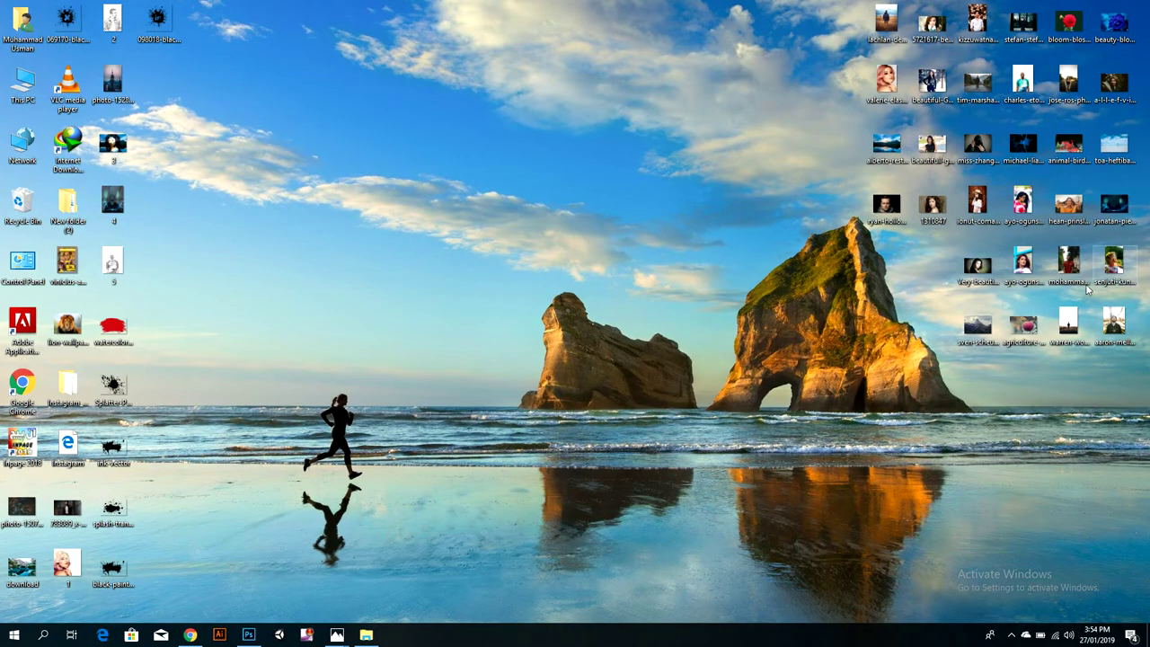
# - Place the paint-covered girl photo on the canvas, enlarge it, and nudge it right
pyautogui.click(248, 634)
pyautogui.click(564, 218)
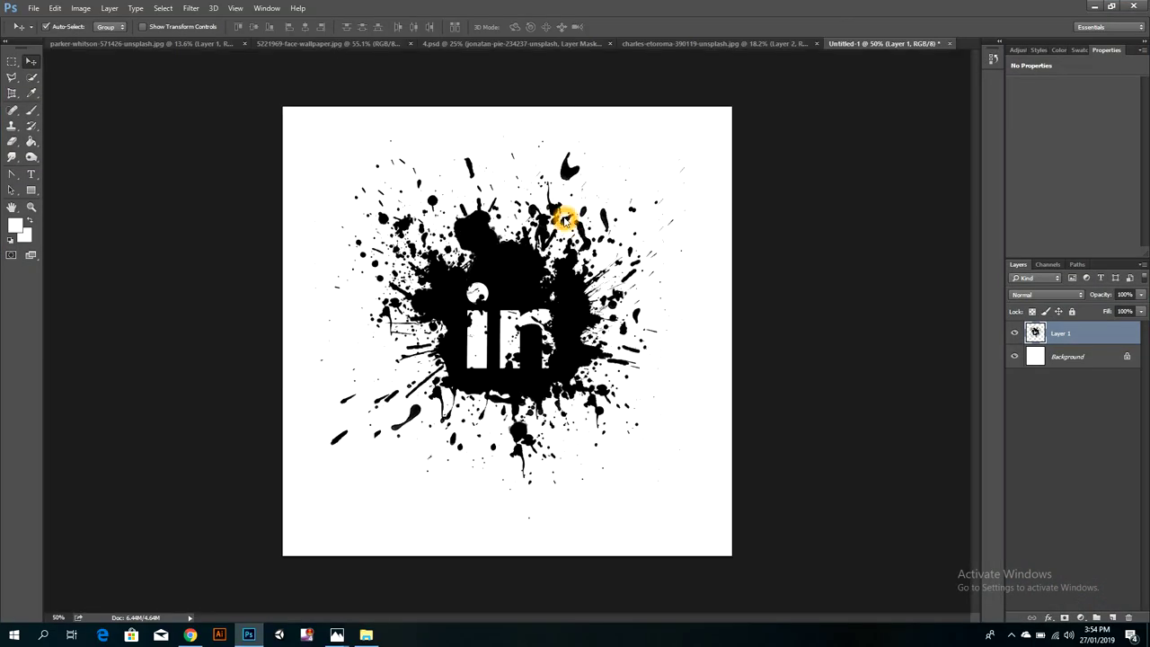
pyautogui.moveTo(603, 312); pyautogui.dragTo(573, 313)
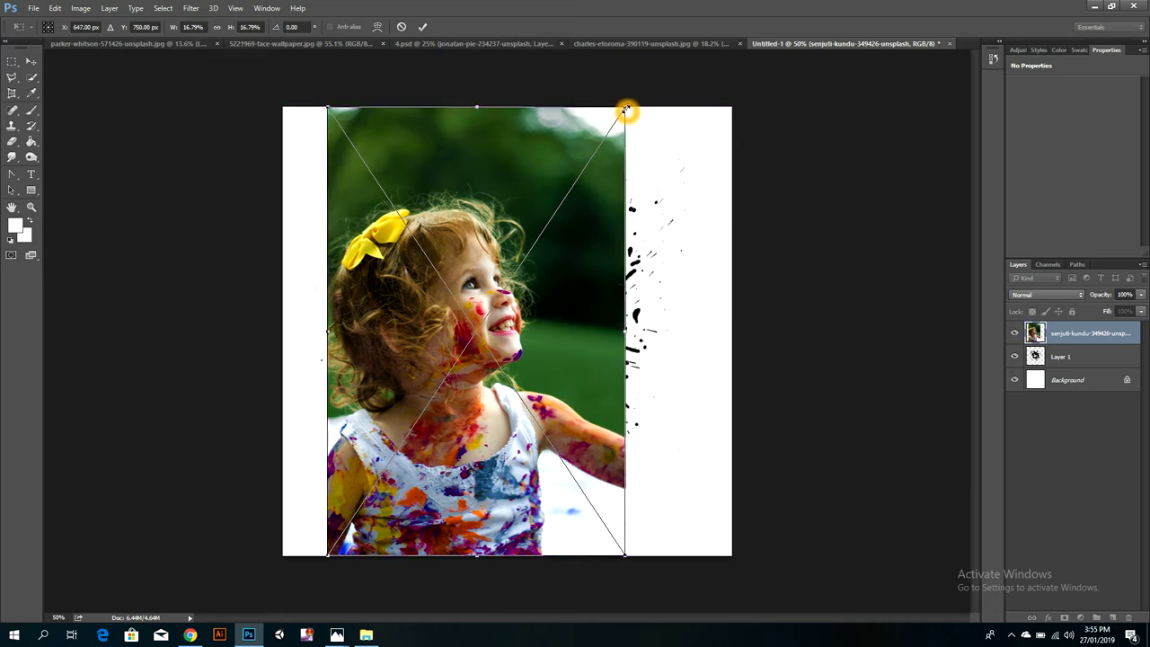
pyautogui.moveTo(626, 109); pyautogui.dragTo(694, 97)
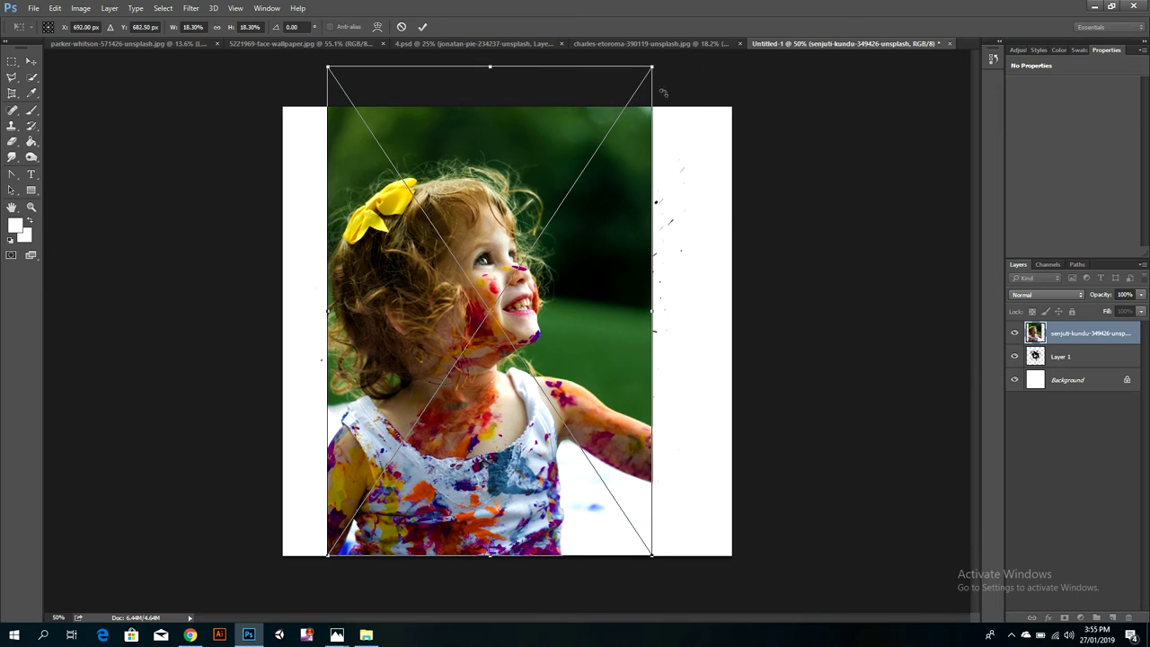
pyautogui.click(428, 26)
pyautogui.moveTo(481, 218)
pyautogui.mouseDown()
pyautogui.moveTo(517, 228)
pyautogui.moveTo(488, 217)
pyautogui.mouseUp()
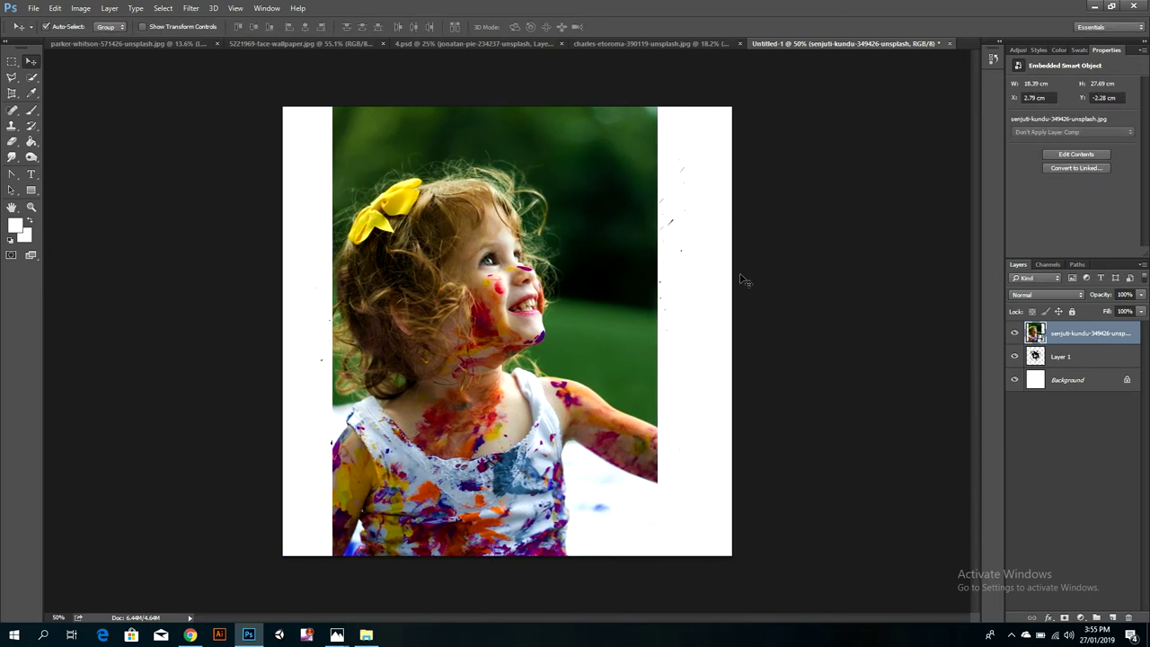
# - Clip the photo into the splatter layer and open Layer 1's layer style settings
pyautogui.keyDown('alt'); pyautogui.click(1069, 342); pyautogui.keyUp('alt')
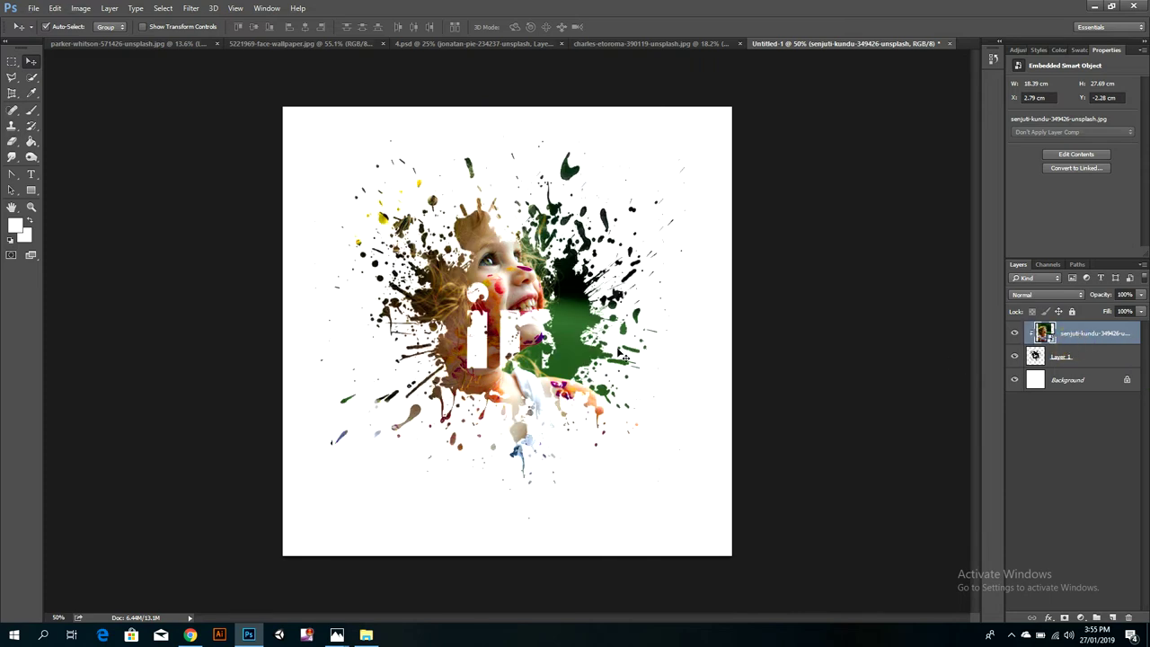
pyautogui.click(1135, 357)
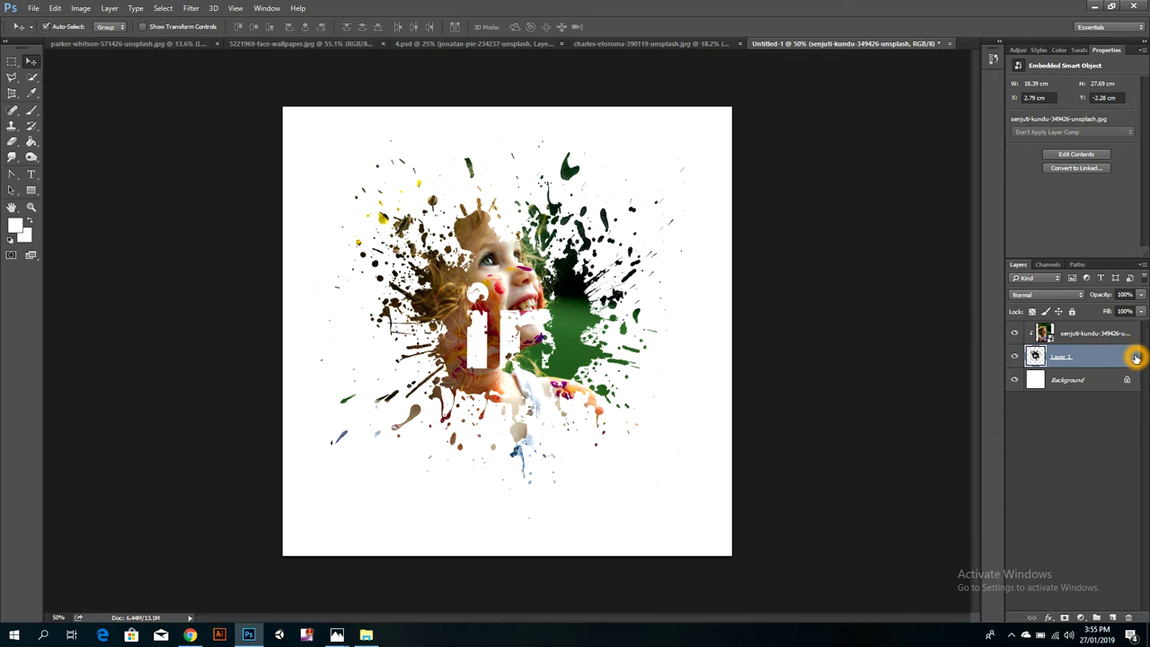
pyautogui.doubleClick(1136, 357)
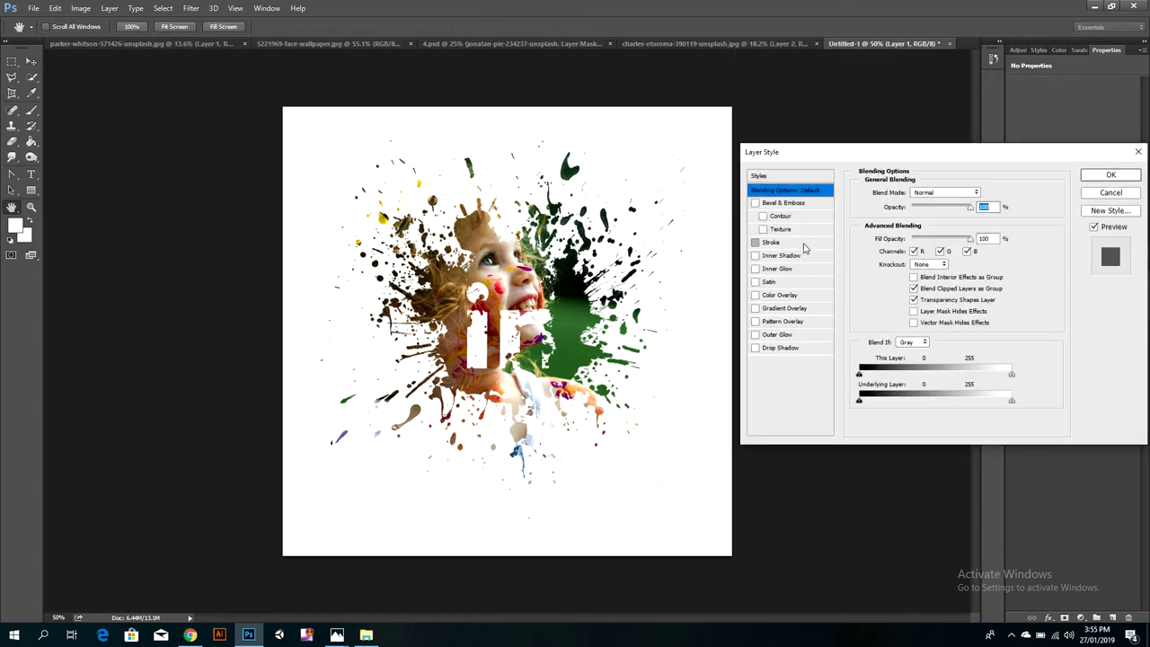
# - Try a black stroke on the splatter layer, then cancel the Layer Style dialog without applying it
pyautogui.click(803, 243)
pyautogui.click(887, 274)
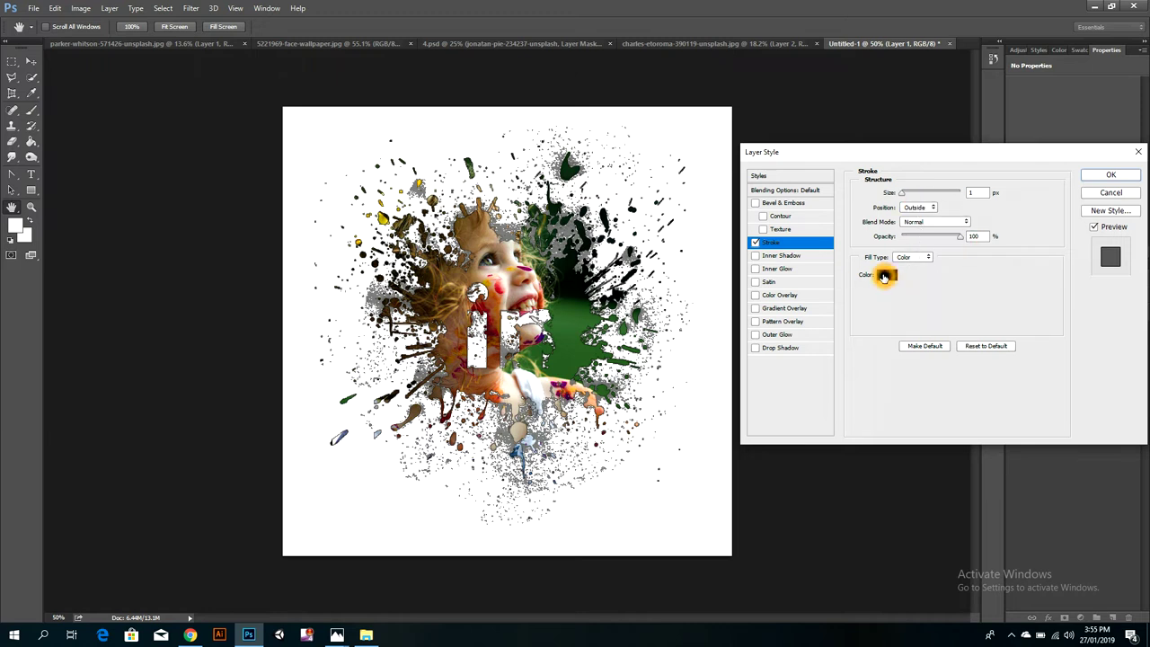
pyautogui.click(884, 277)
pyautogui.click(909, 287)
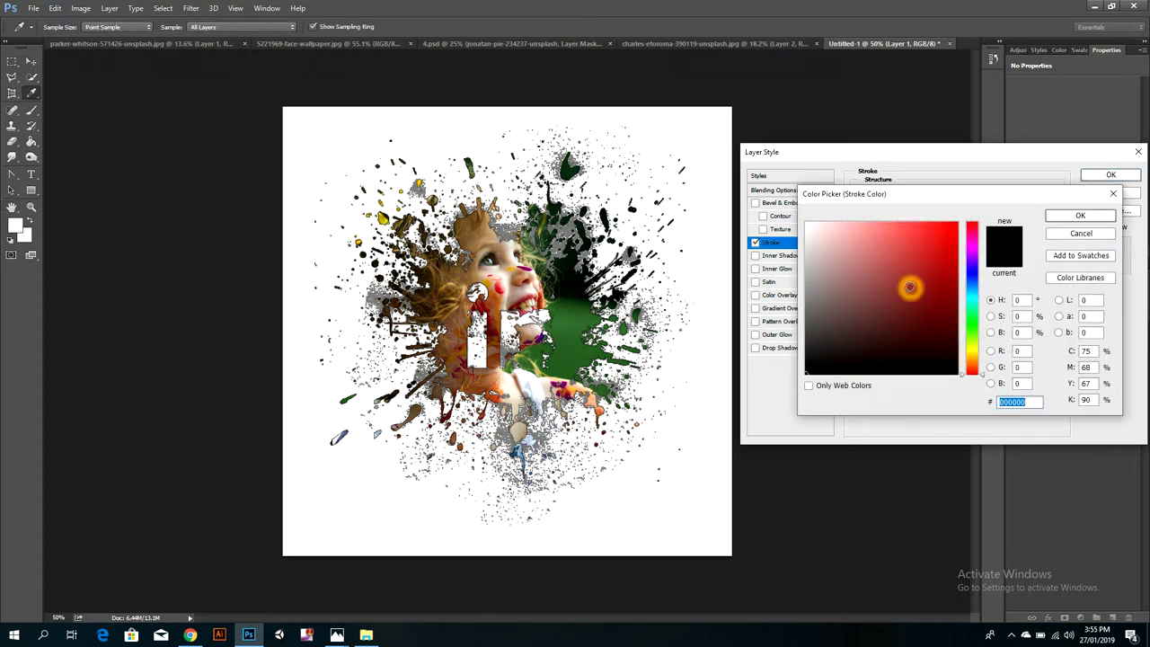
pyautogui.click(778, 174)
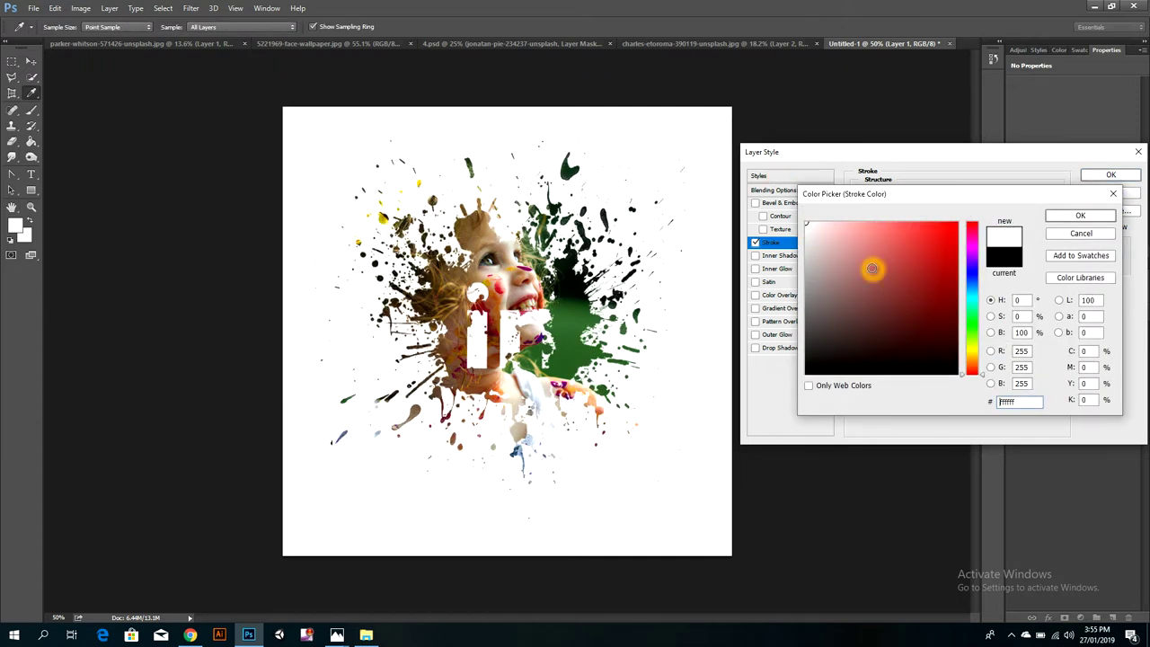
pyautogui.moveTo(872, 267); pyautogui.dragTo(705, 468)
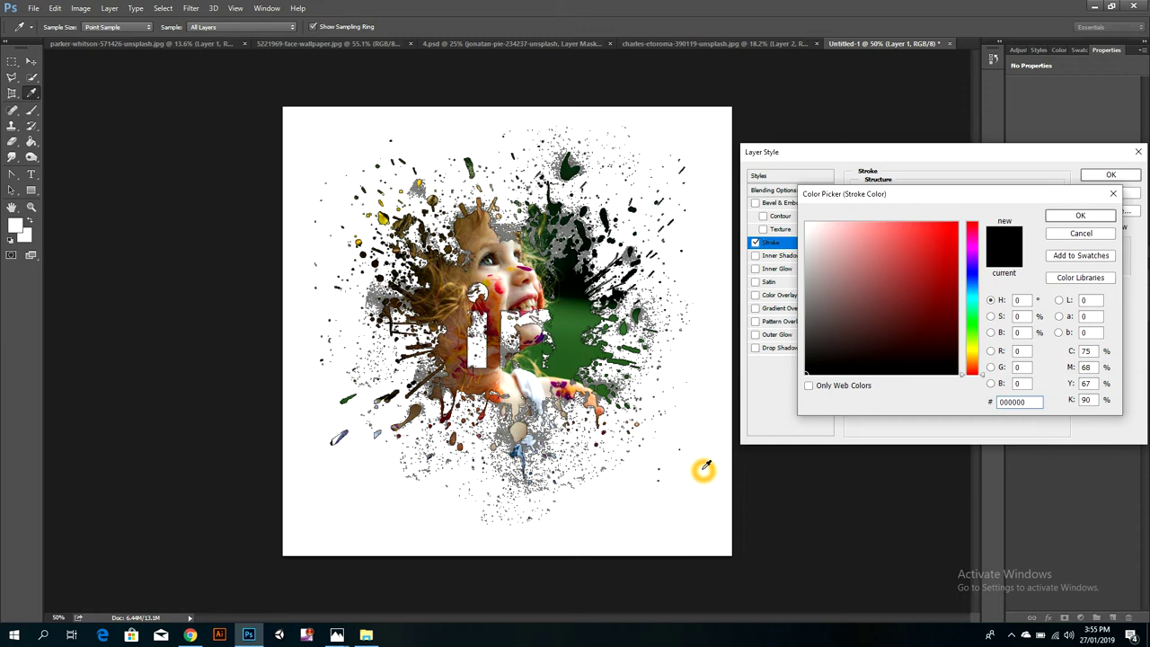
pyautogui.click(1079, 233)
pyautogui.click(1107, 193)
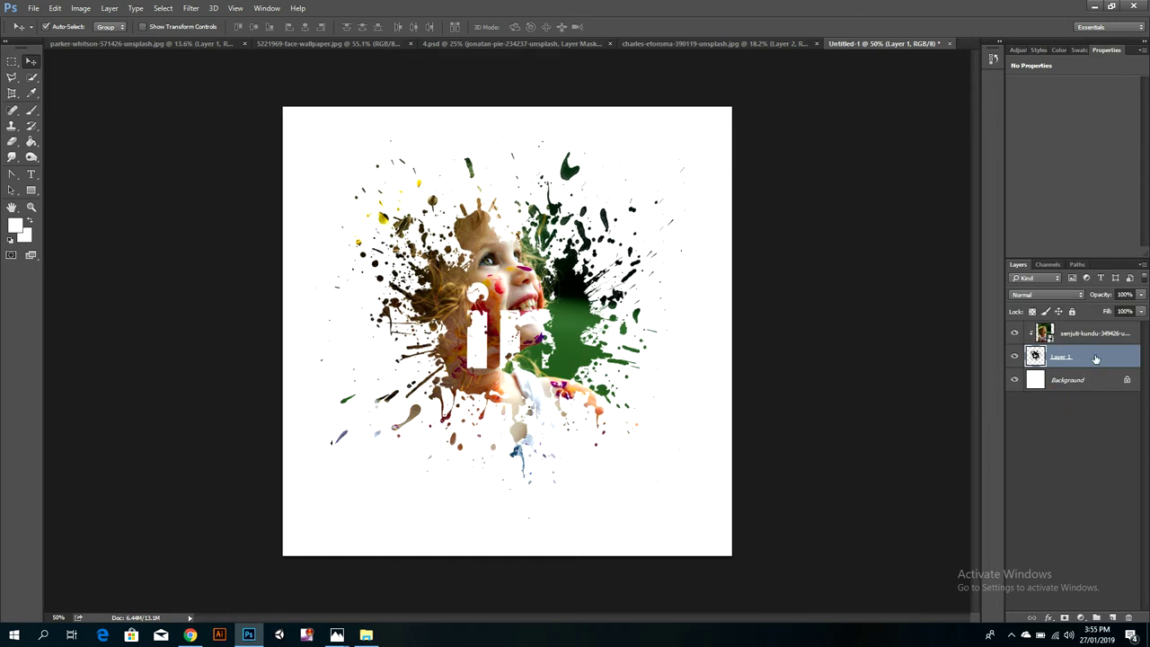
pyautogui.doubleClick(1129, 333)
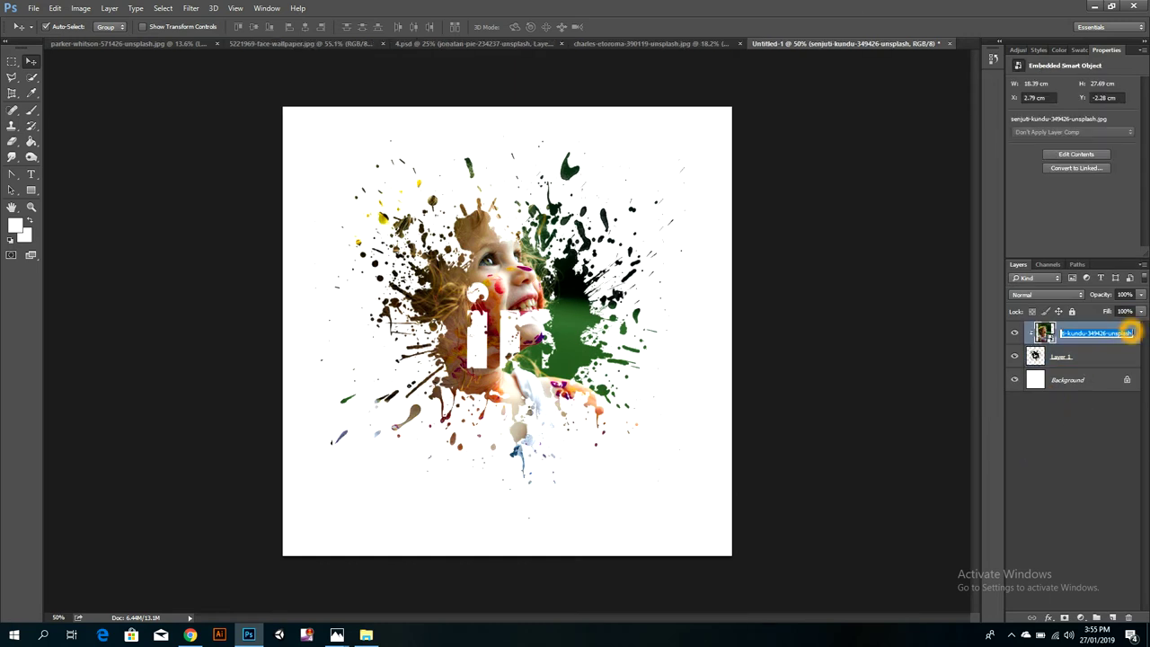
pyautogui.click(1139, 334)
pyautogui.doubleClick(1139, 334)
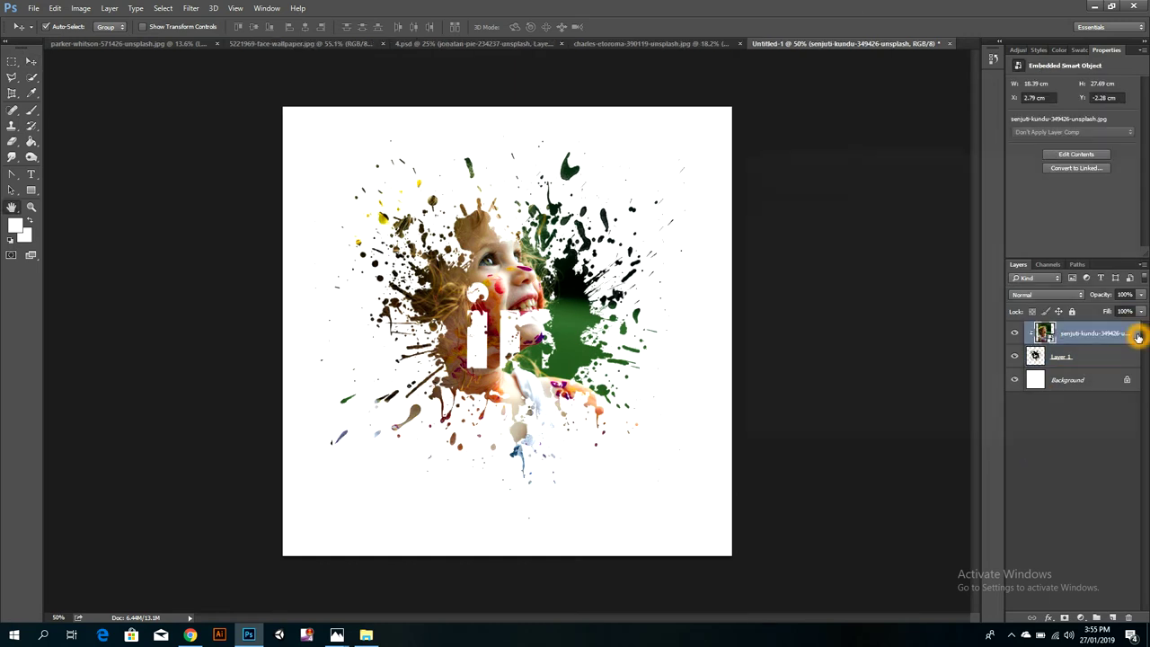
pyautogui.click(775, 244)
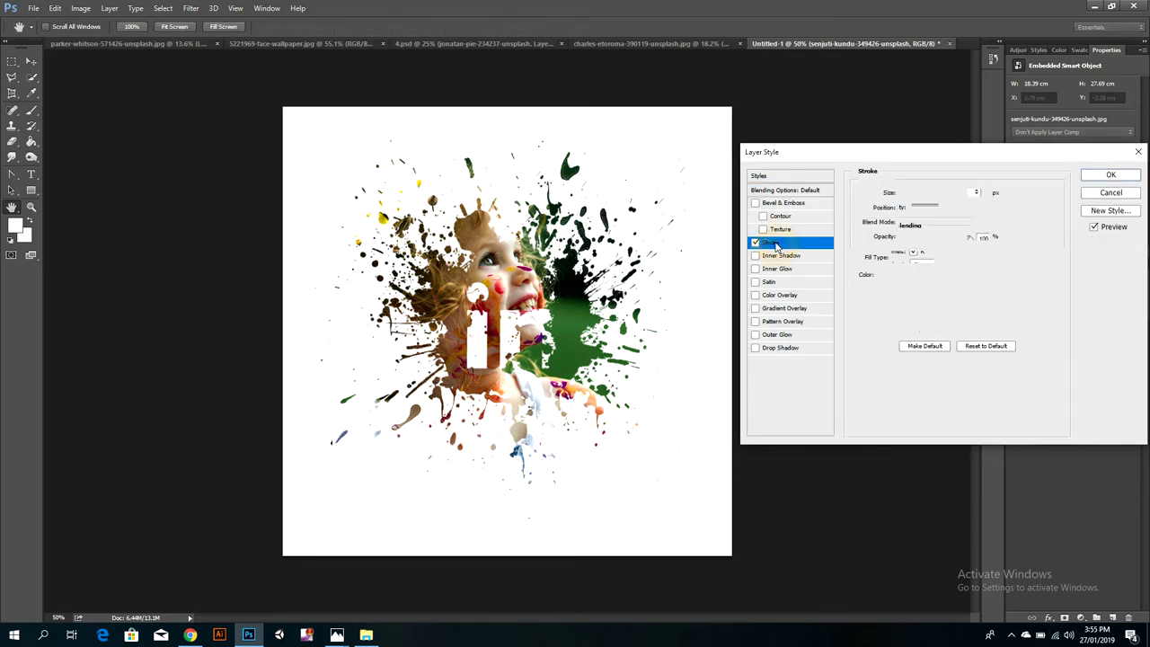
pyautogui.click(884, 274)
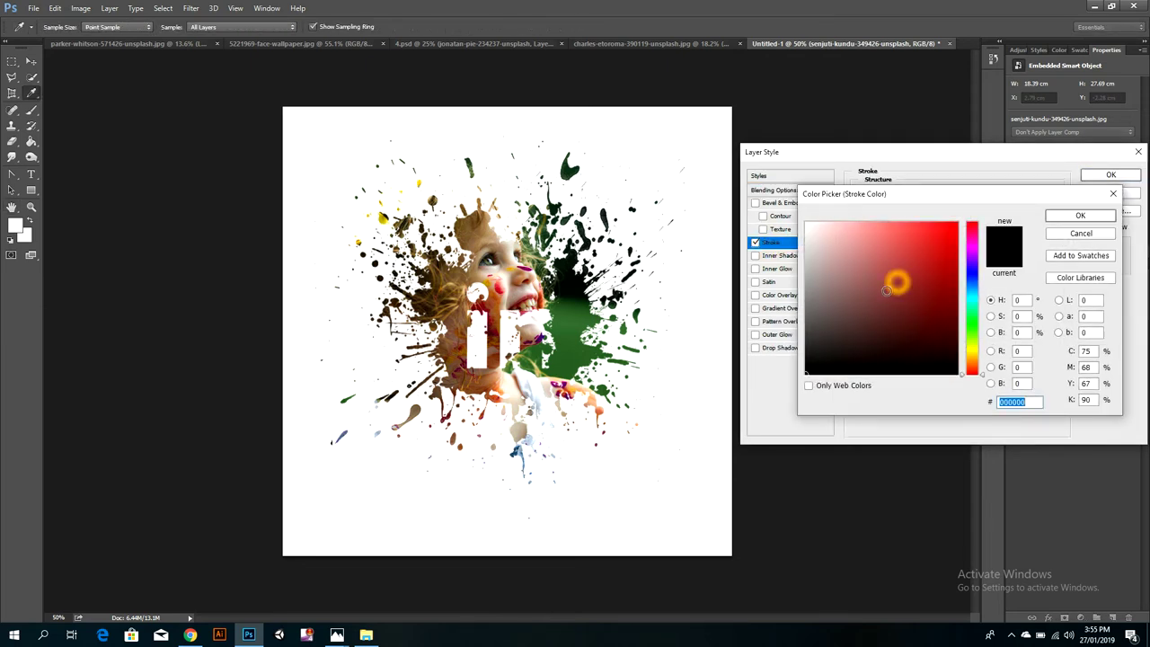
pyautogui.click(1065, 218)
pyautogui.doubleClick(979, 193)
pyautogui.write('13')
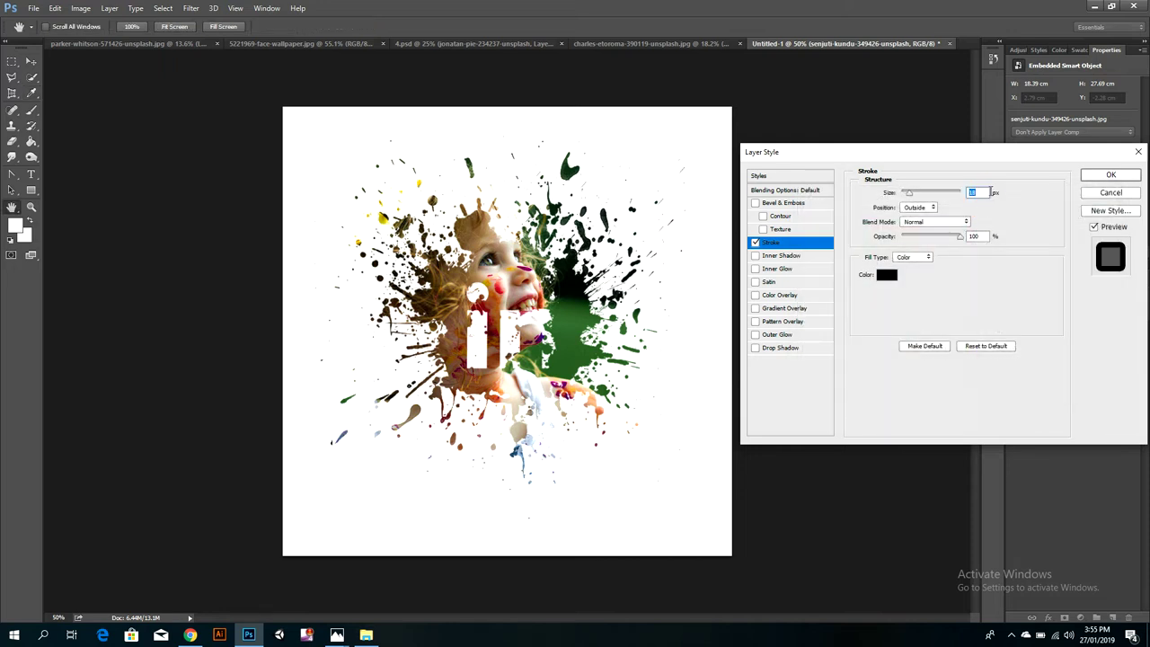
pyautogui.write('1')
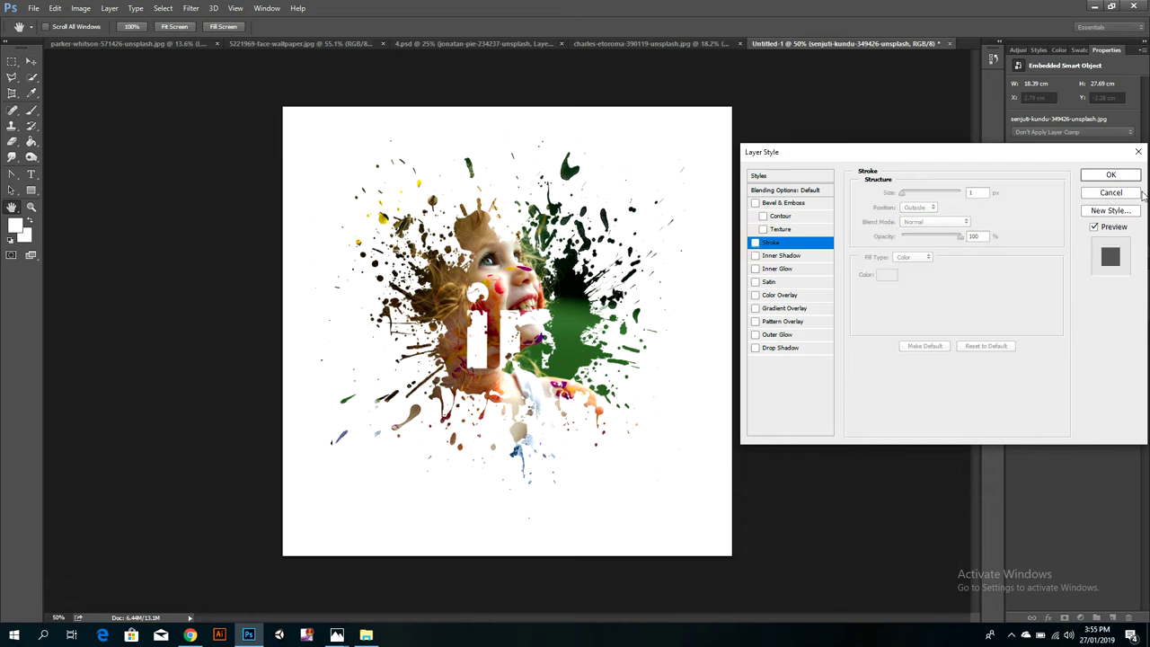
pyautogui.click(1111, 192)
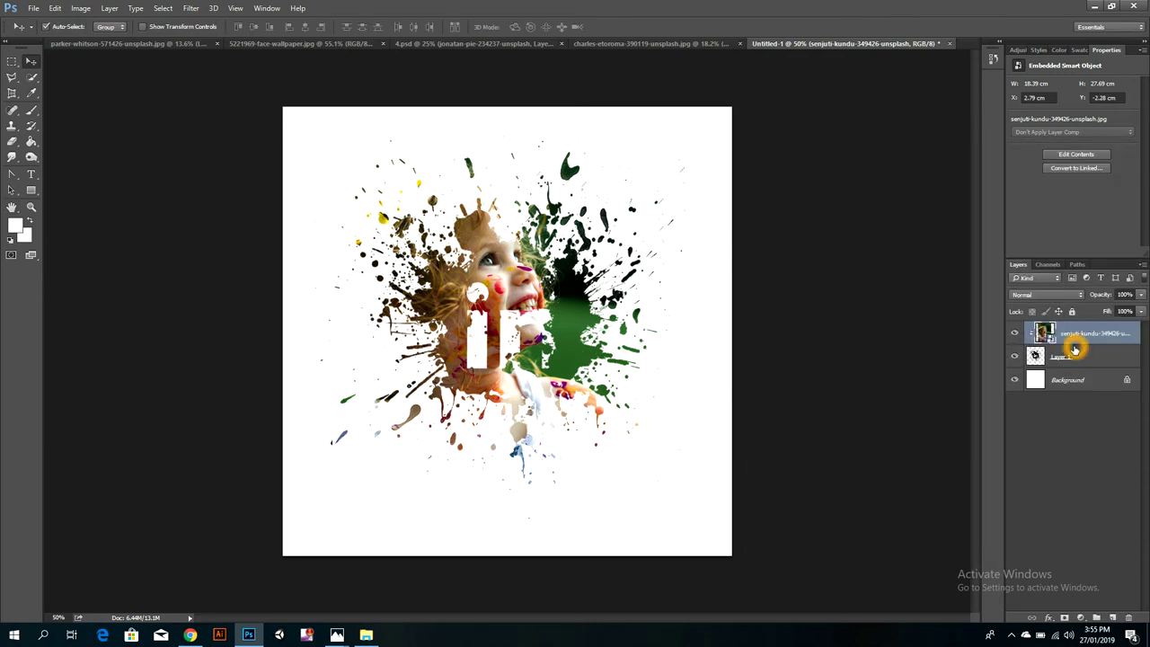
# - Give Layer 1 a drop shadow at -10° angle, 59 px distance, 14% opacity, and enable Outer Glow
pyautogui.click(1121, 355)
pyautogui.doubleClick(1128, 357)
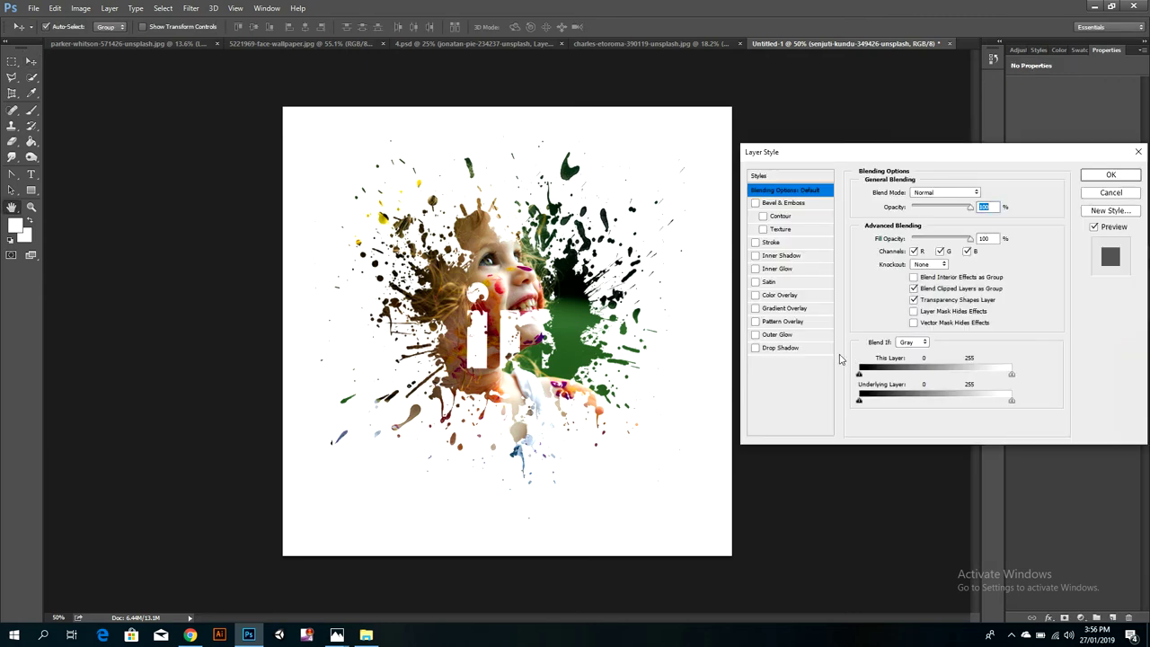
pyautogui.click(790, 349)
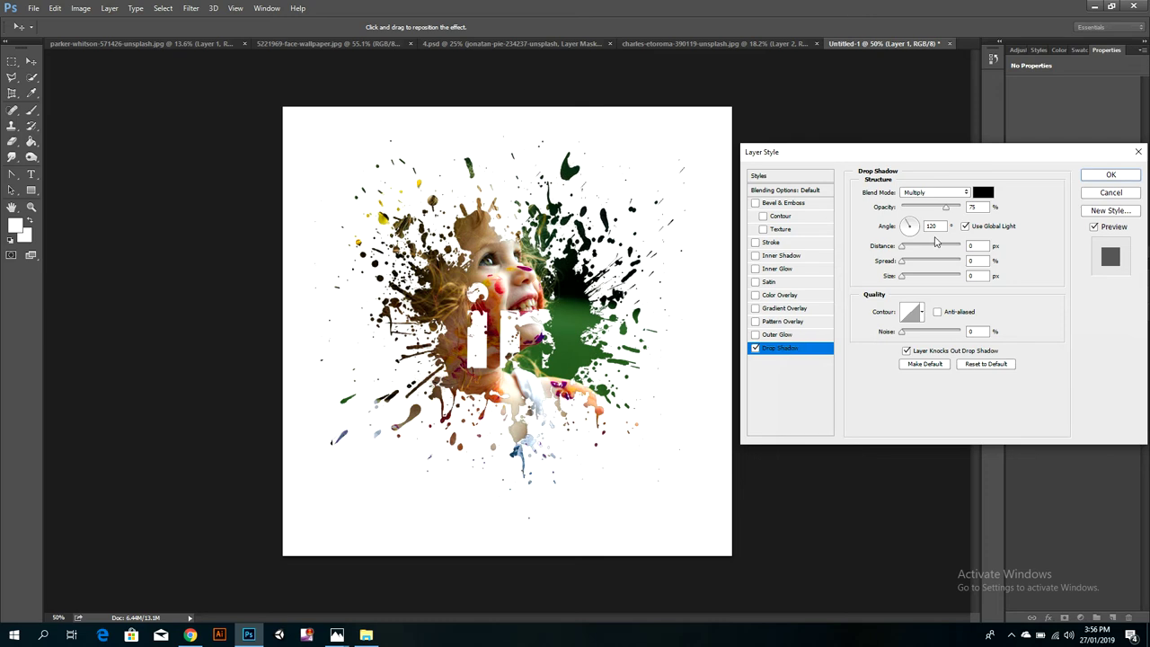
pyautogui.moveTo(903, 250); pyautogui.dragTo(903, 251)
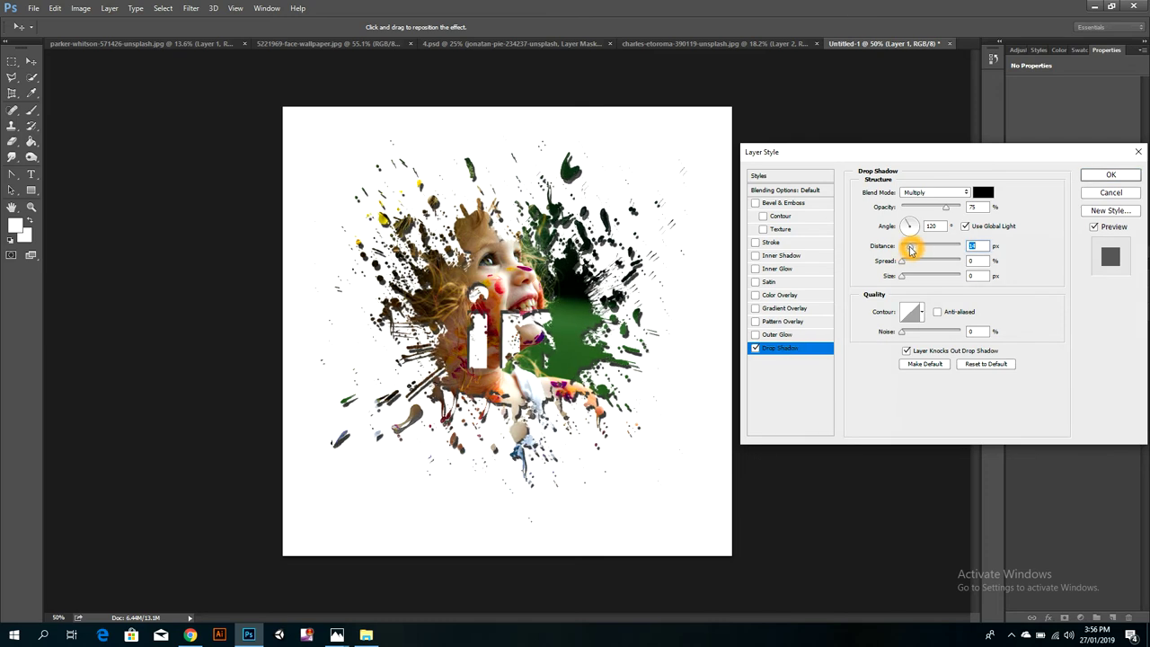
pyautogui.doubleClick(934, 228)
pyautogui.moveTo(903, 250); pyautogui.dragTo(930, 250)
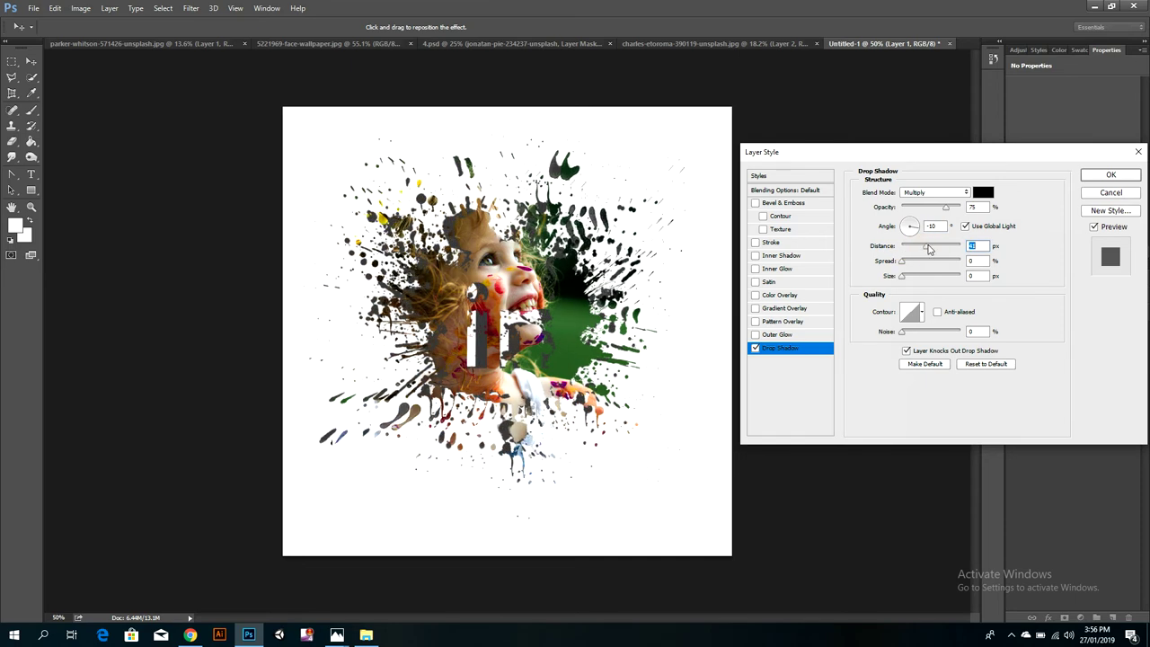
pyautogui.moveTo(930, 249)
pyautogui.mouseDown()
pyautogui.moveTo(943, 250)
pyautogui.moveTo(919, 219)
pyautogui.moveTo(910, 226)
pyautogui.mouseUp()
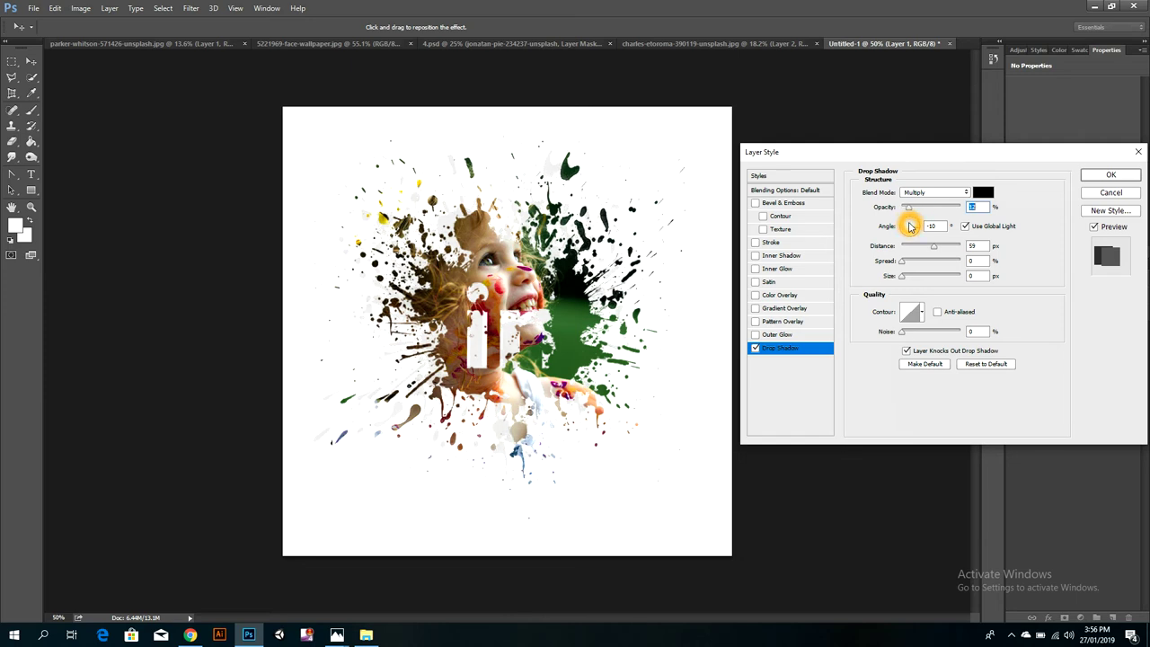
pyautogui.moveTo(910, 227); pyautogui.dragTo(910, 227)
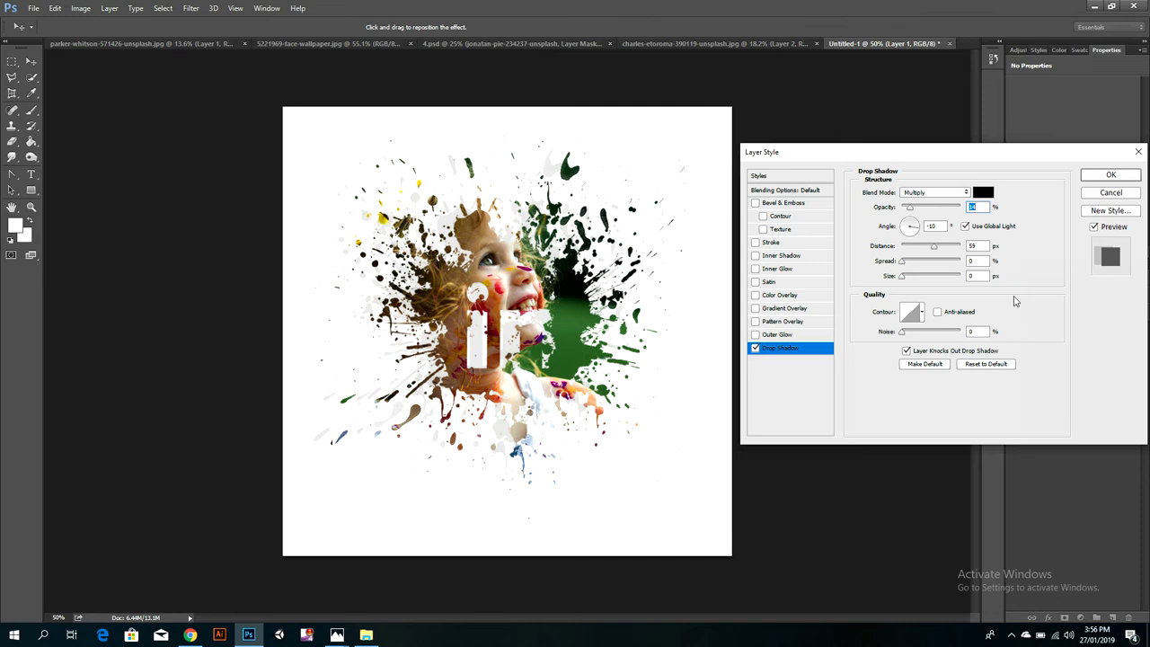
pyautogui.click(801, 334)
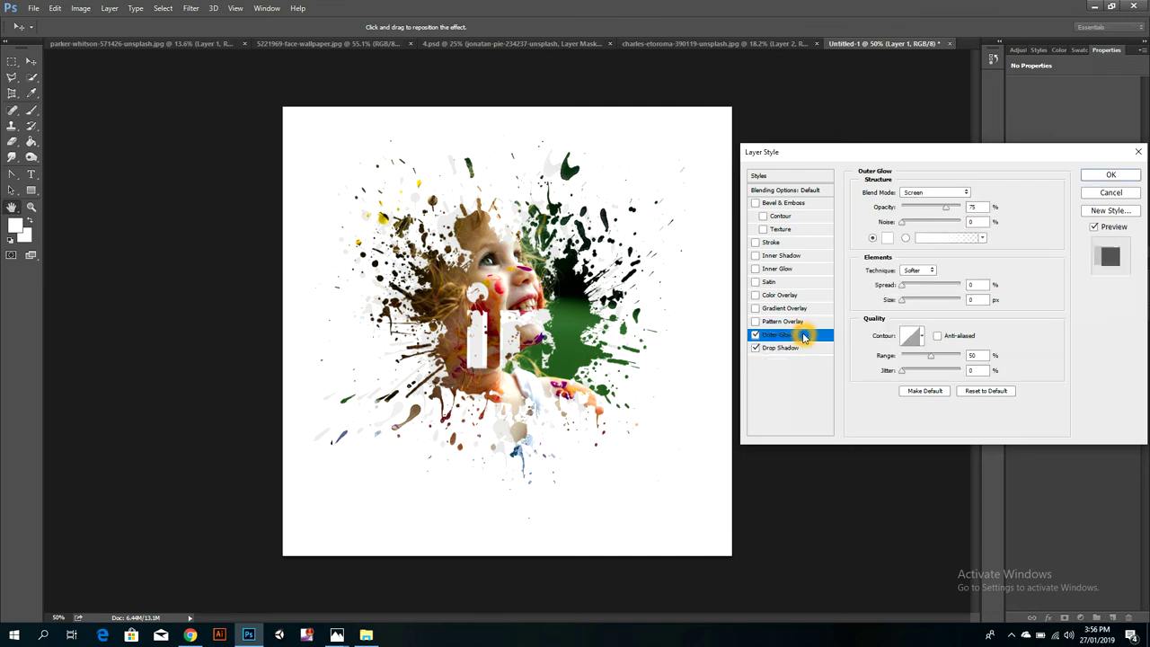
# - Make the outer glow black at 100% opacity and increase its size
pyautogui.click(900, 301)
pyautogui.click(887, 237)
pyautogui.moveTo(904, 285); pyautogui.dragTo(780, 420)
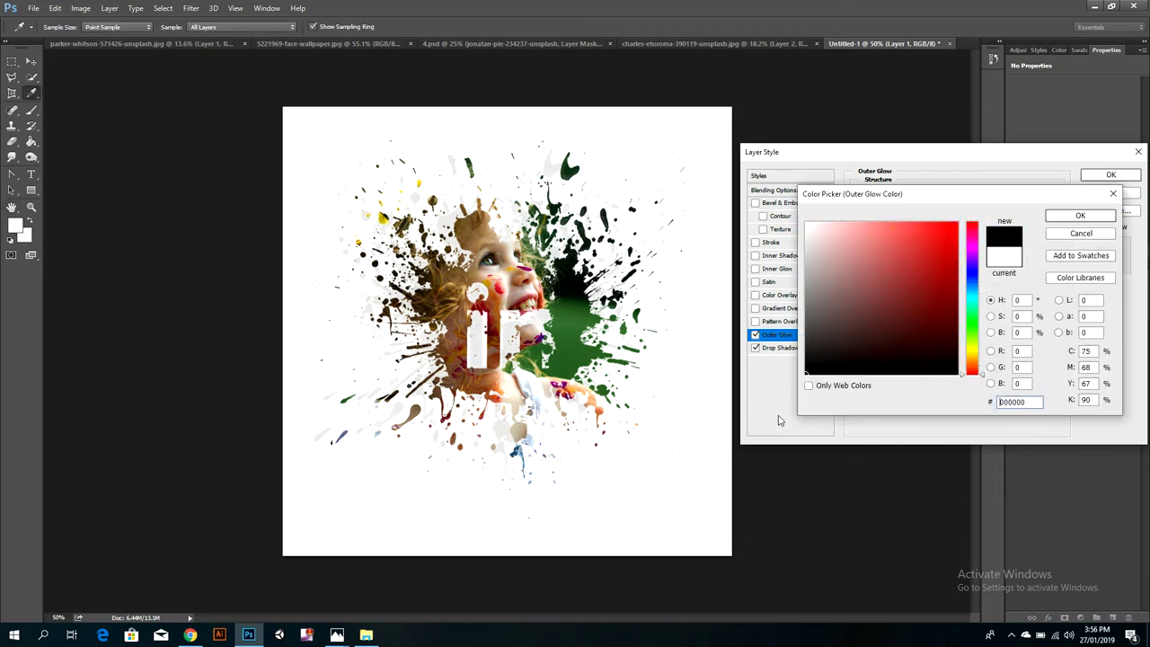
pyautogui.click(1081, 216)
pyautogui.click(903, 303)
pyautogui.moveTo(907, 304)
pyautogui.mouseDown()
pyautogui.moveTo(958, 310)
pyautogui.moveTo(877, 324)
pyautogui.mouseUp()
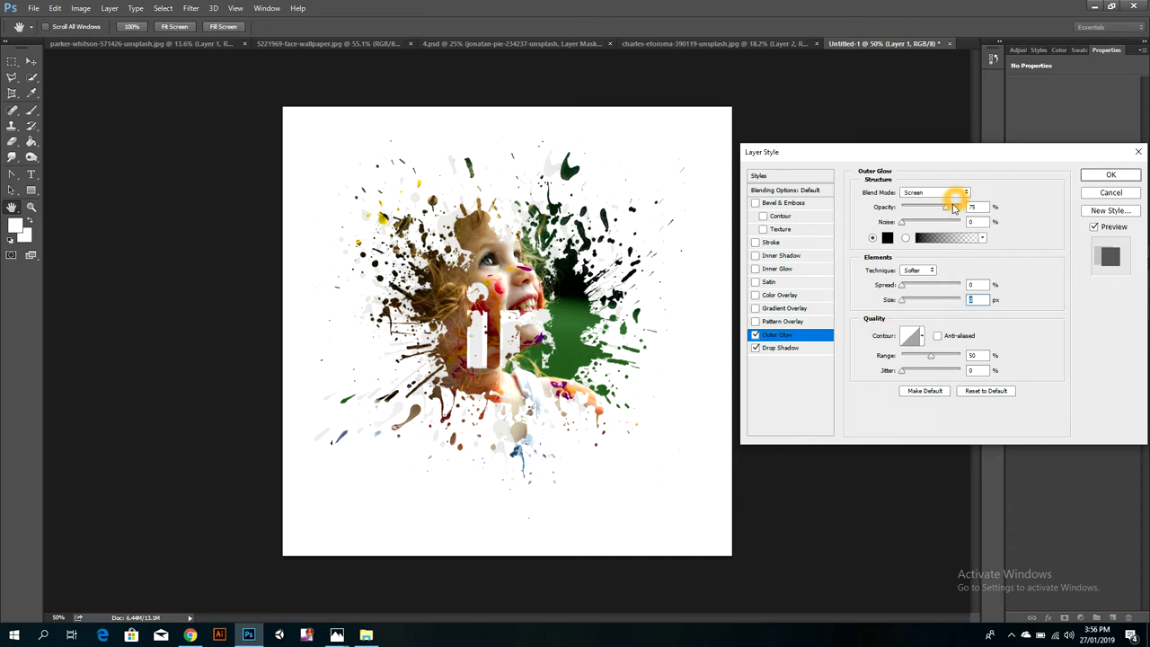
pyautogui.moveTo(954, 208); pyautogui.dragTo(971, 212)
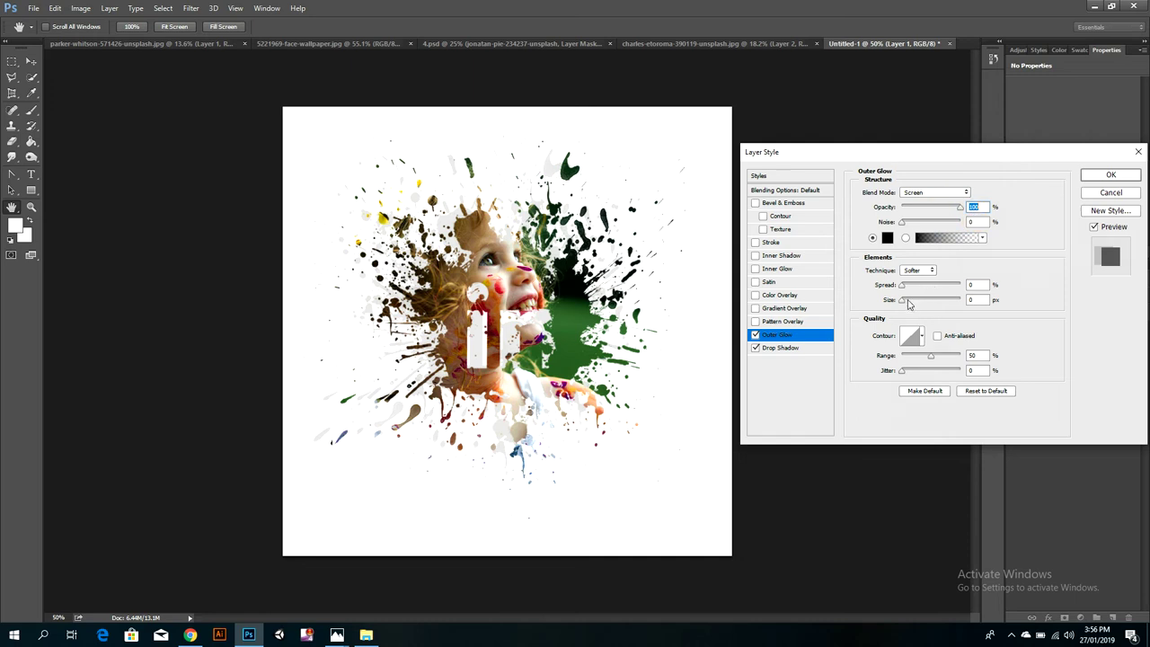
pyautogui.moveTo(903, 300); pyautogui.dragTo(963, 304)
# - Commit the layer styles and add an Overlay-blended Layer 2 above the child photo
pyautogui.click(1109, 175)
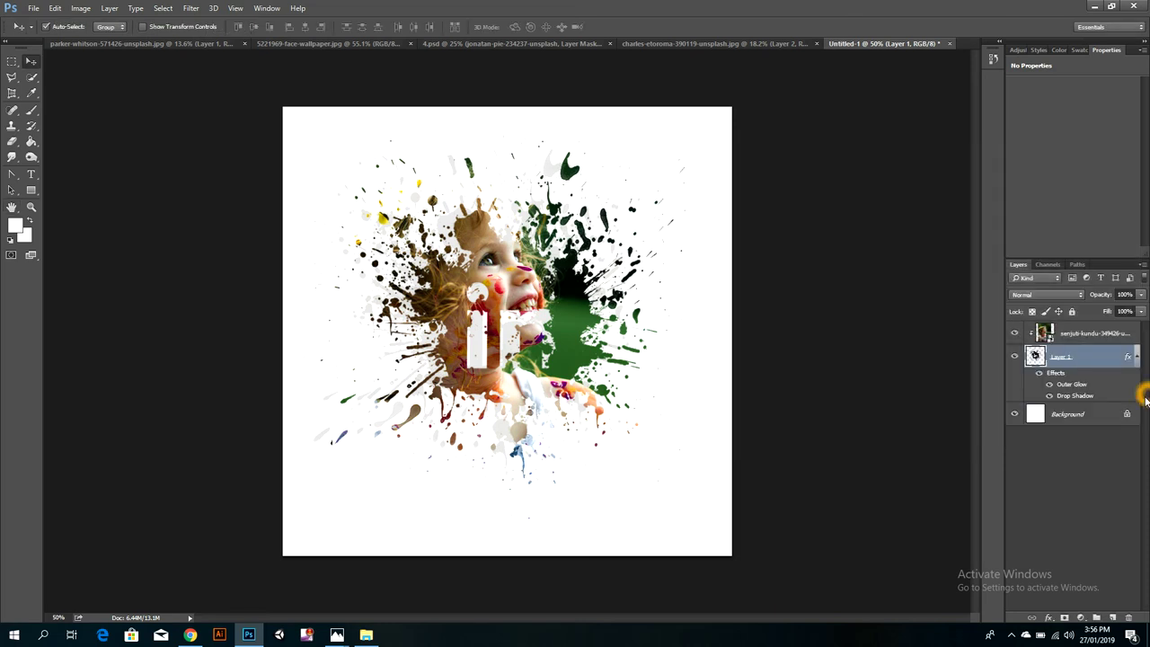
pyautogui.click(1096, 333)
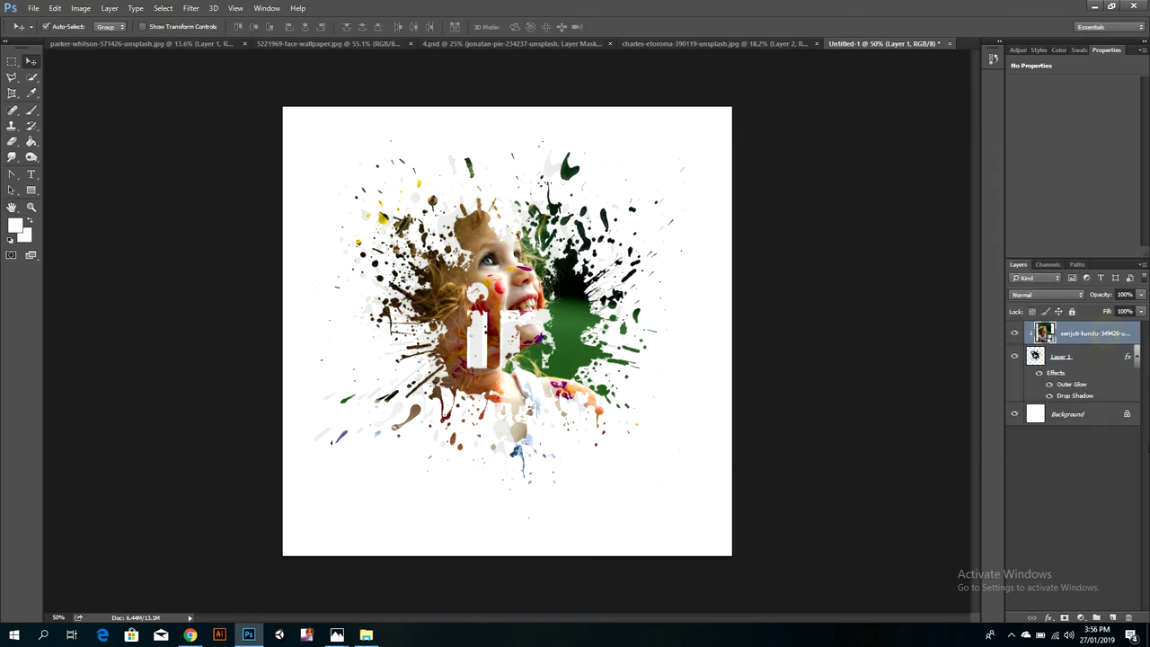
pyautogui.click(1117, 618)
pyautogui.click(1051, 296)
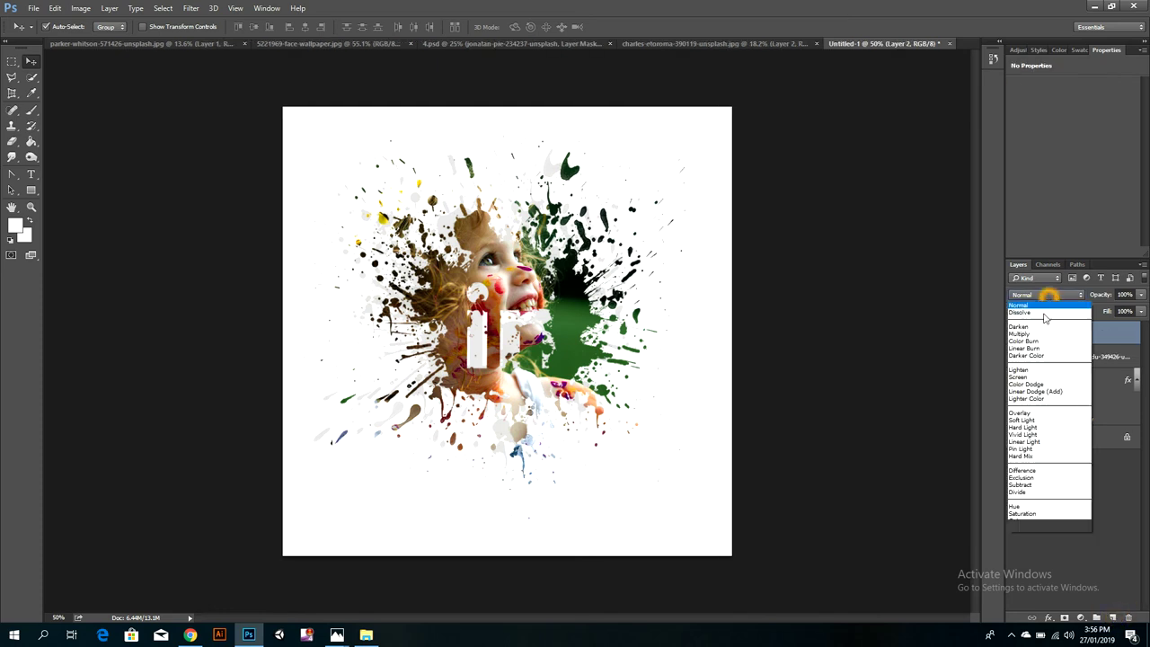
pyautogui.click(1018, 412)
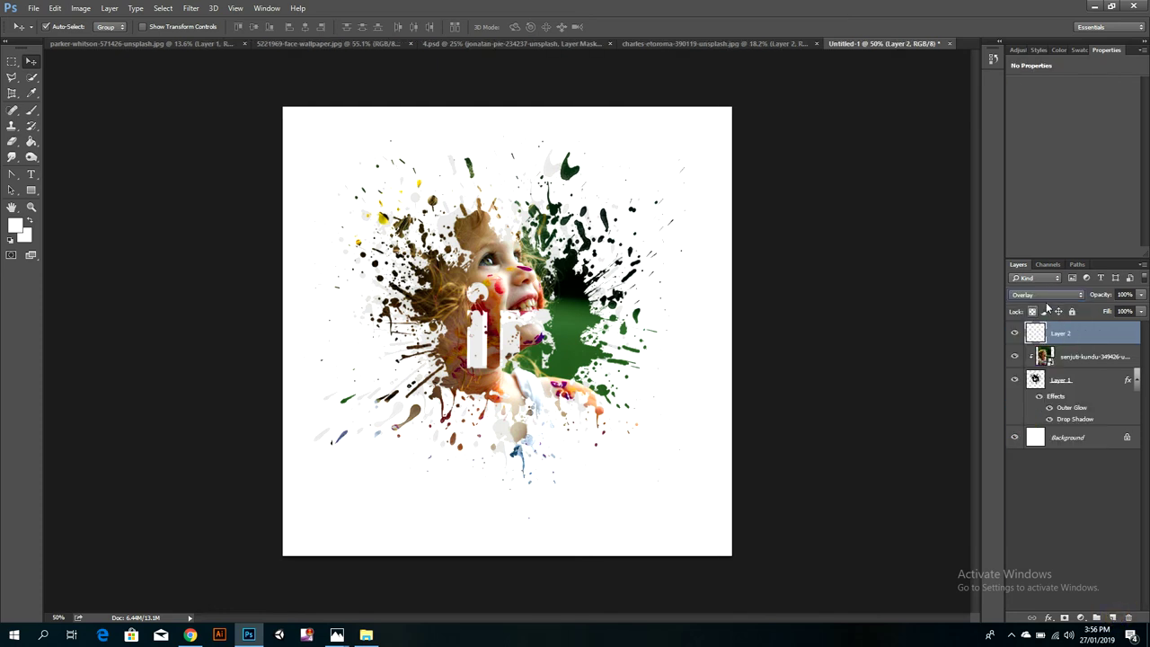
# - Brush bright magenta over the upper-left splashes and face, then switch Layer 2 to Screen
pyautogui.click(14, 225)
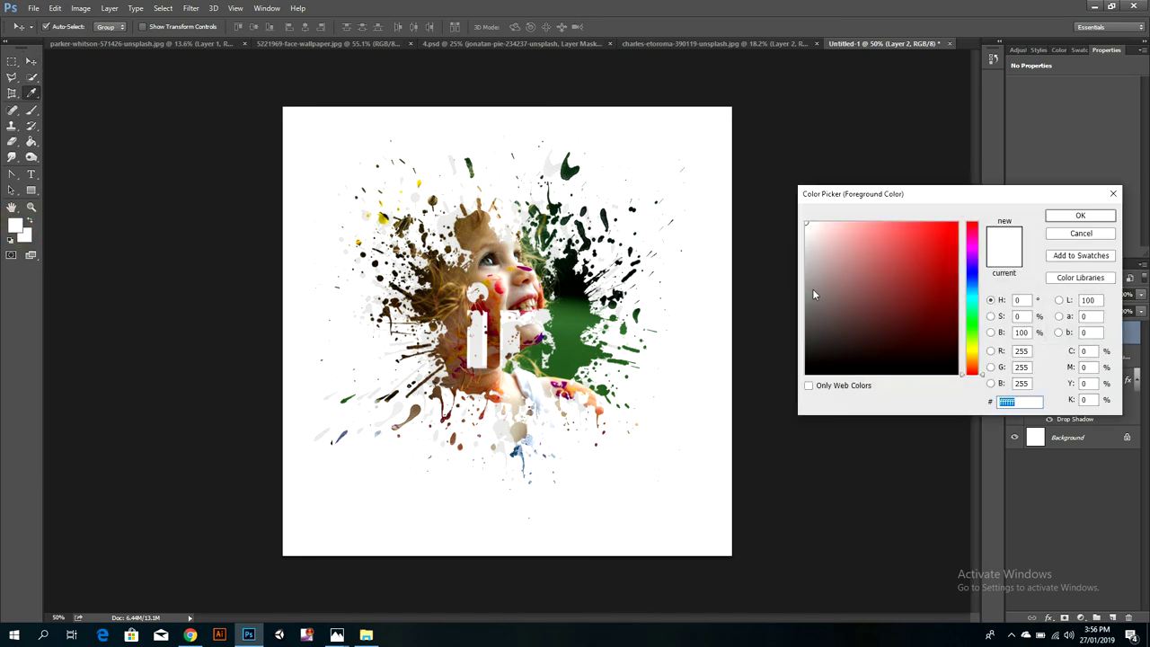
pyautogui.moveTo(978, 278); pyautogui.dragTo(974, 245)
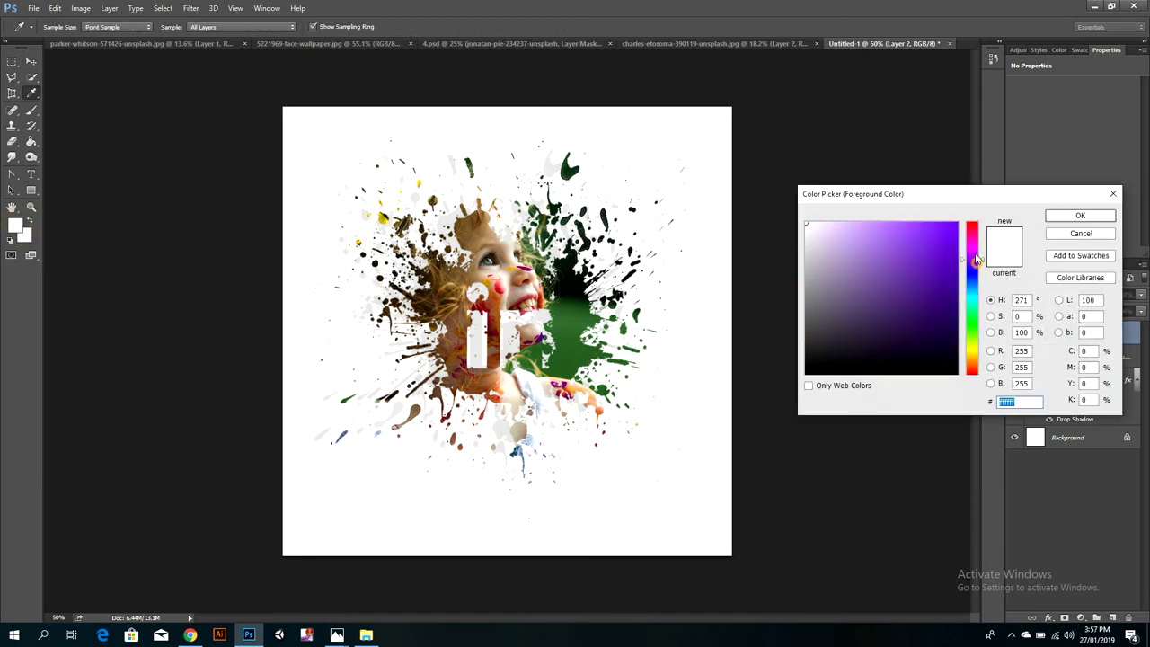
pyautogui.click(941, 243)
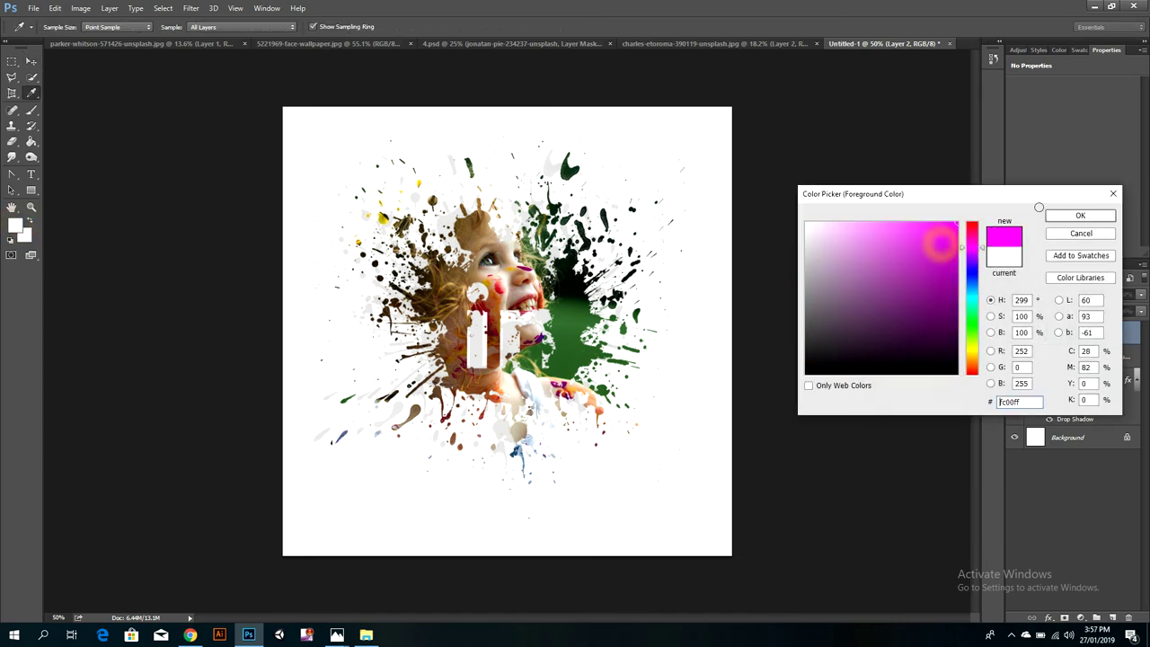
pyautogui.click(1064, 216)
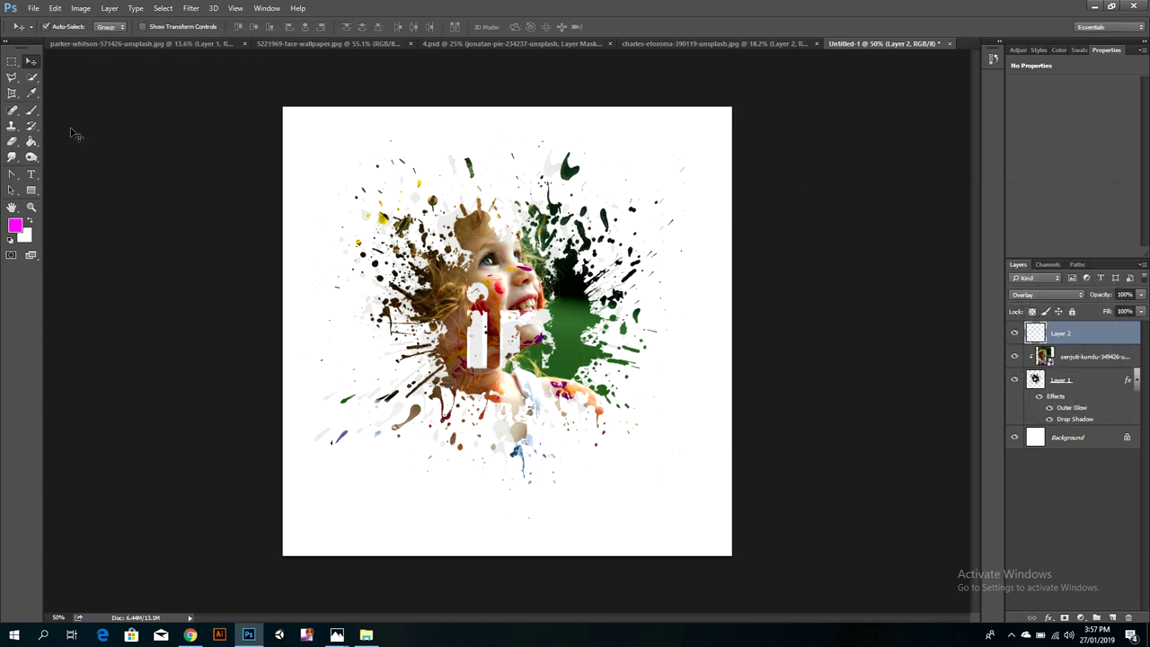
pyautogui.click(31, 109)
pyautogui.moveTo(493, 155); pyautogui.dragTo(314, 311)
pyautogui.moveTo(270, 384)
pyautogui.mouseDown()
pyautogui.moveTo(431, 128)
pyautogui.moveTo(308, 423)
pyautogui.mouseUp()
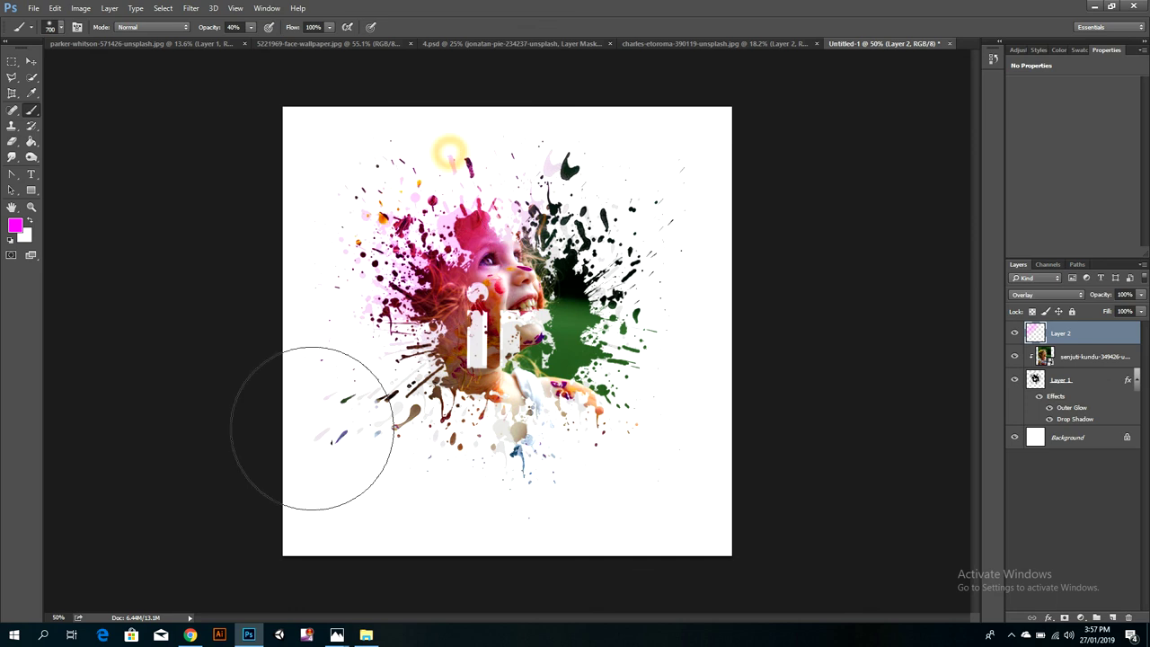
pyautogui.click(1045, 298)
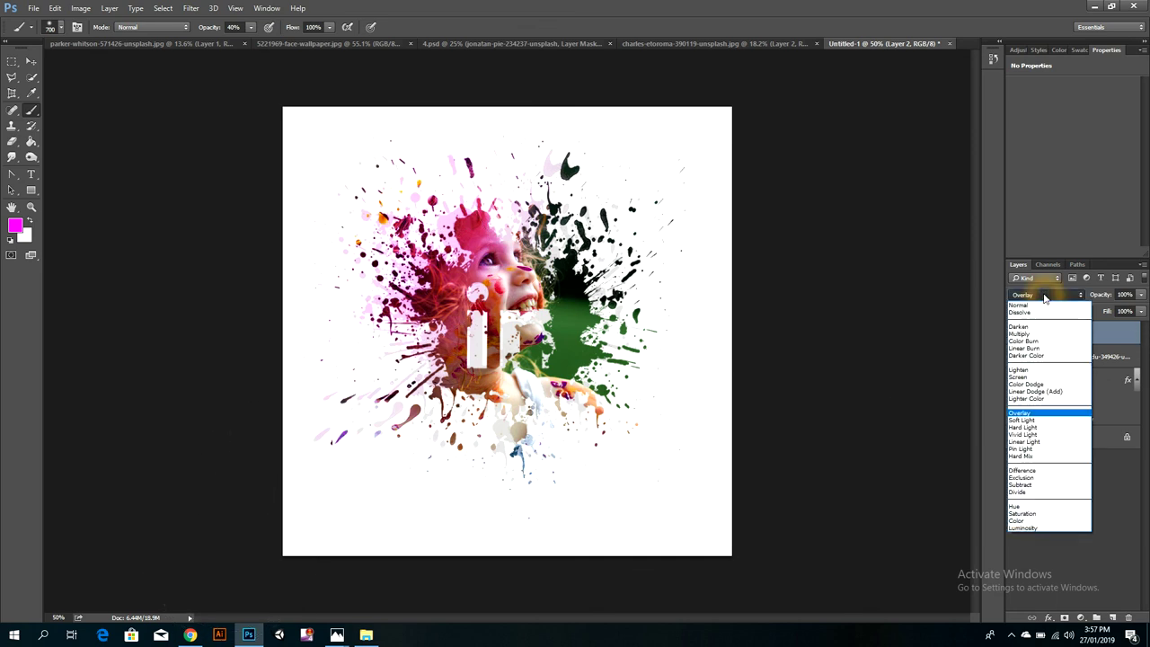
pyautogui.click(1029, 378)
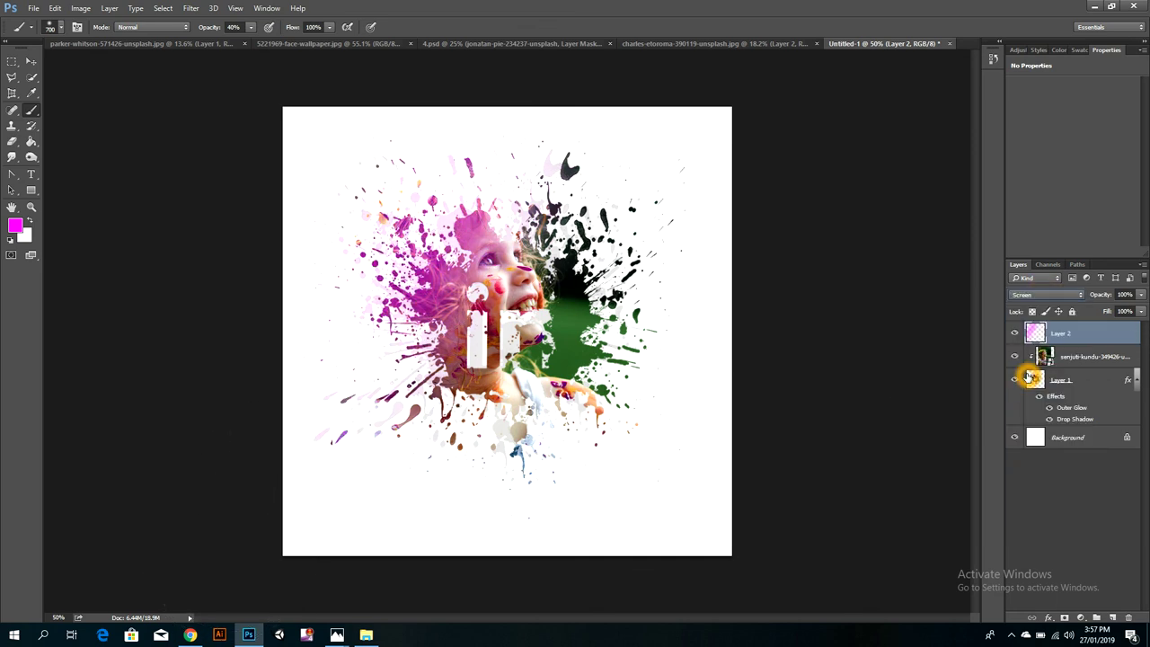
# - Add an Overlay-blended Layer 3 and set the foreground colour to dark red #b4172d
pyautogui.click(1112, 618)
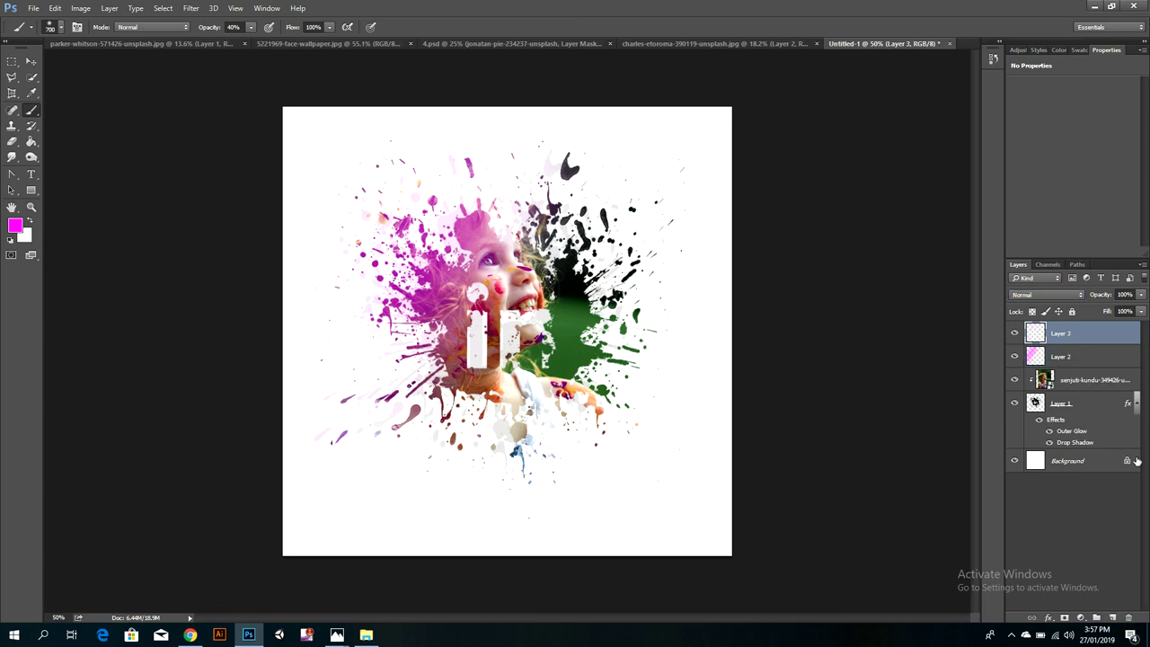
pyautogui.click(1027, 300)
pyautogui.click(1029, 413)
pyautogui.click(1071, 419)
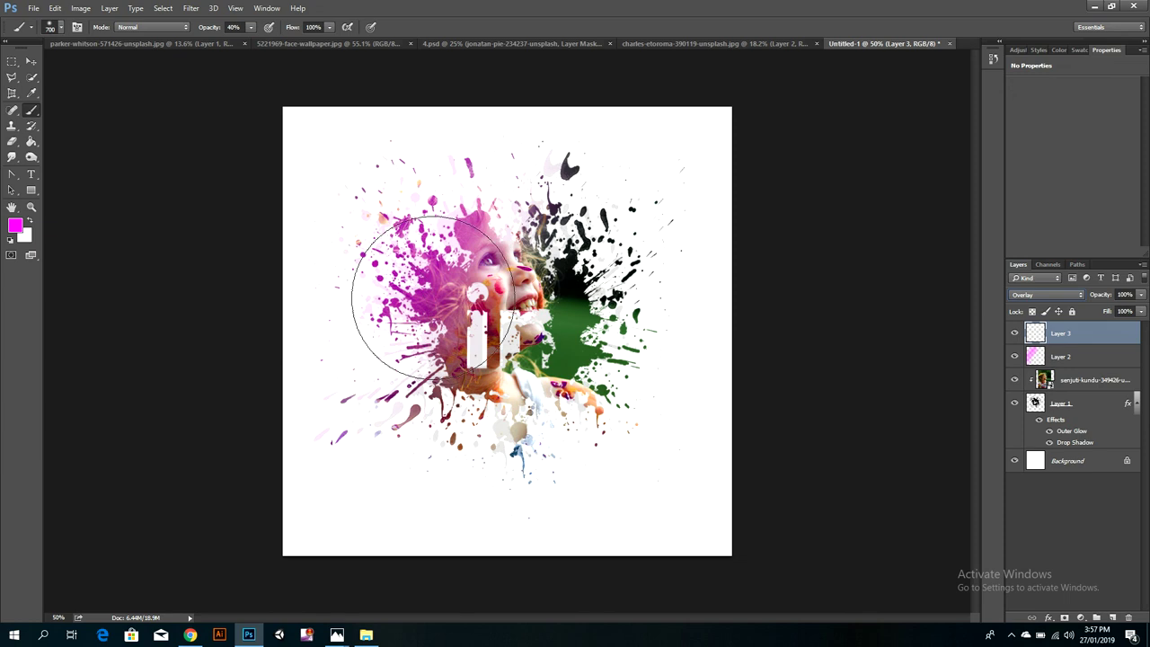
pyautogui.click(14, 227)
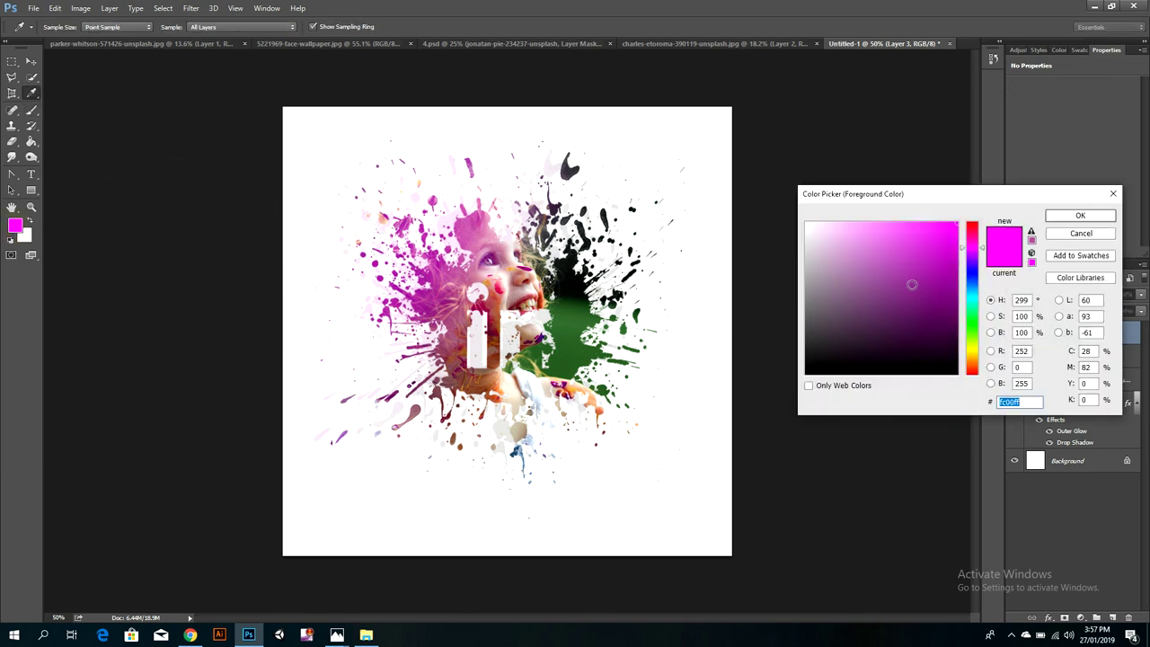
pyautogui.moveTo(972, 252); pyautogui.dragTo(975, 226)
pyautogui.click(938, 267)
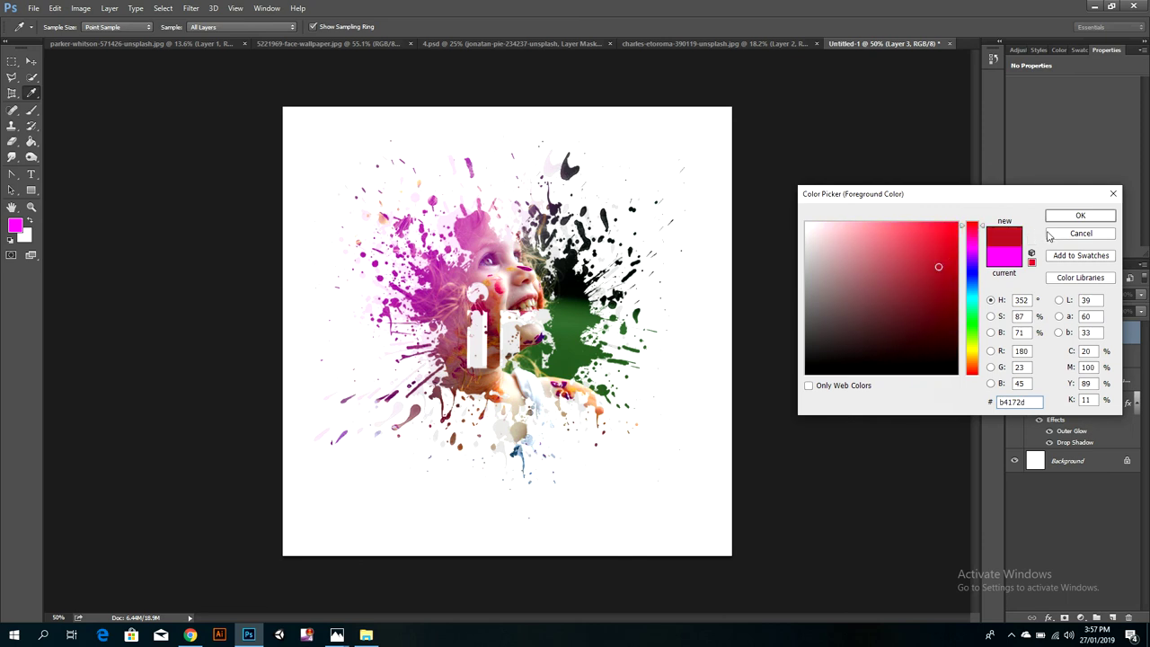
pyautogui.click(1063, 220)
# - Shrink the brush to 300, paint red over the lower-left and green splashes, then set Screen blending
pyautogui.press('b')
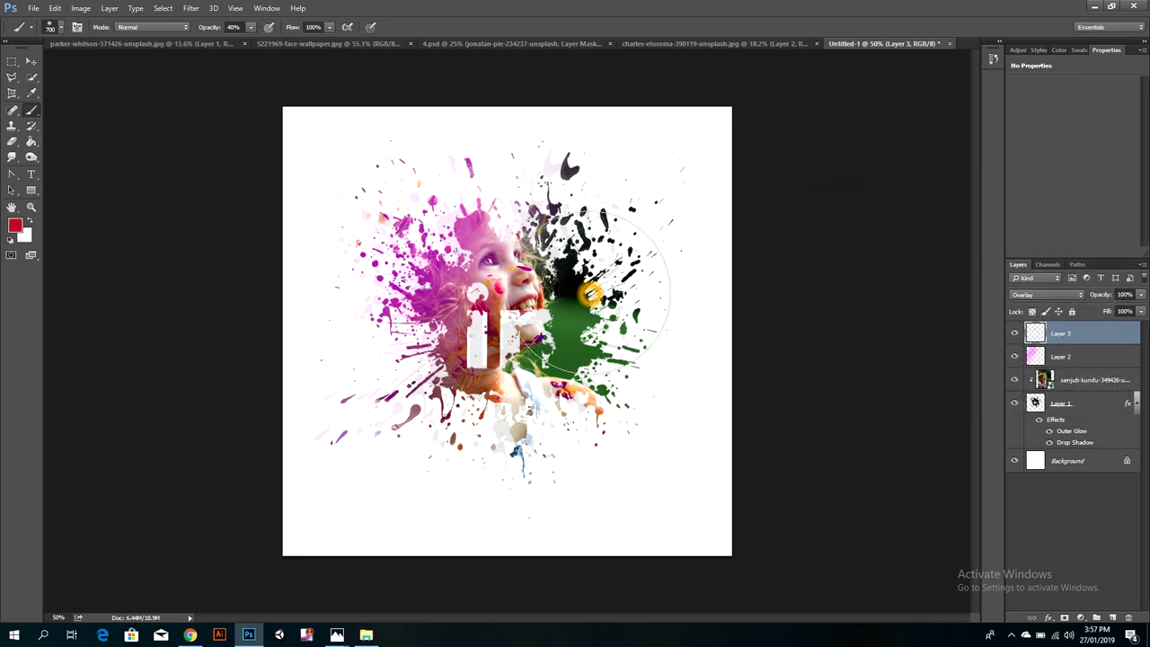
pyautogui.press('[')
pyautogui.press('[')
pyautogui.press('[')
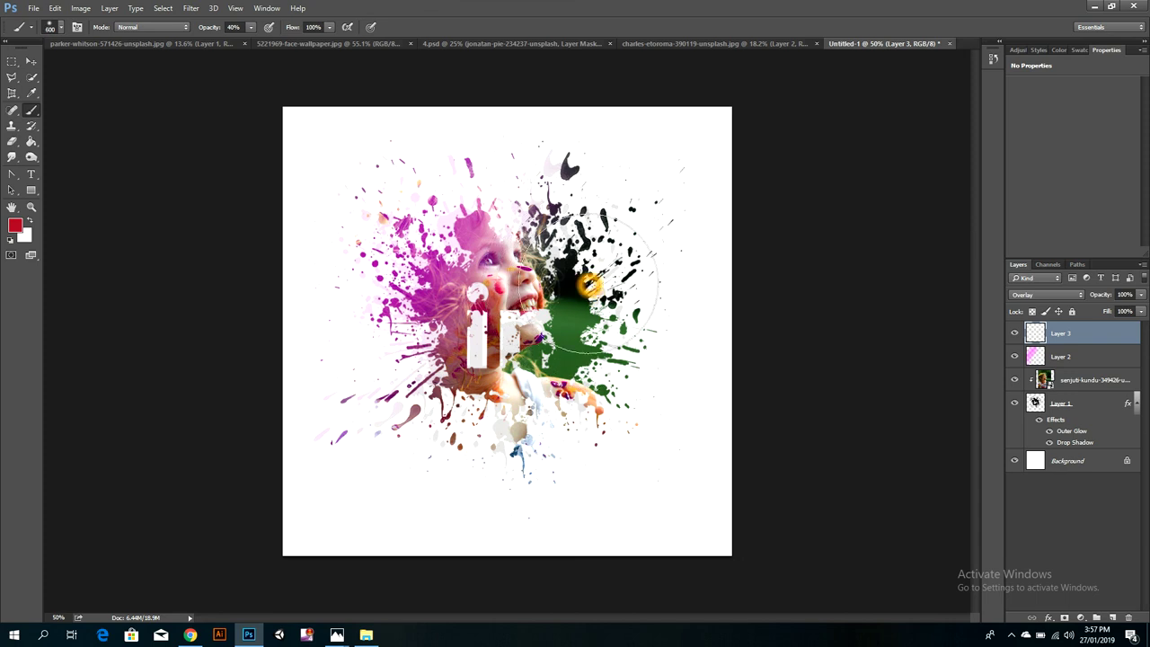
pyautogui.press('[')
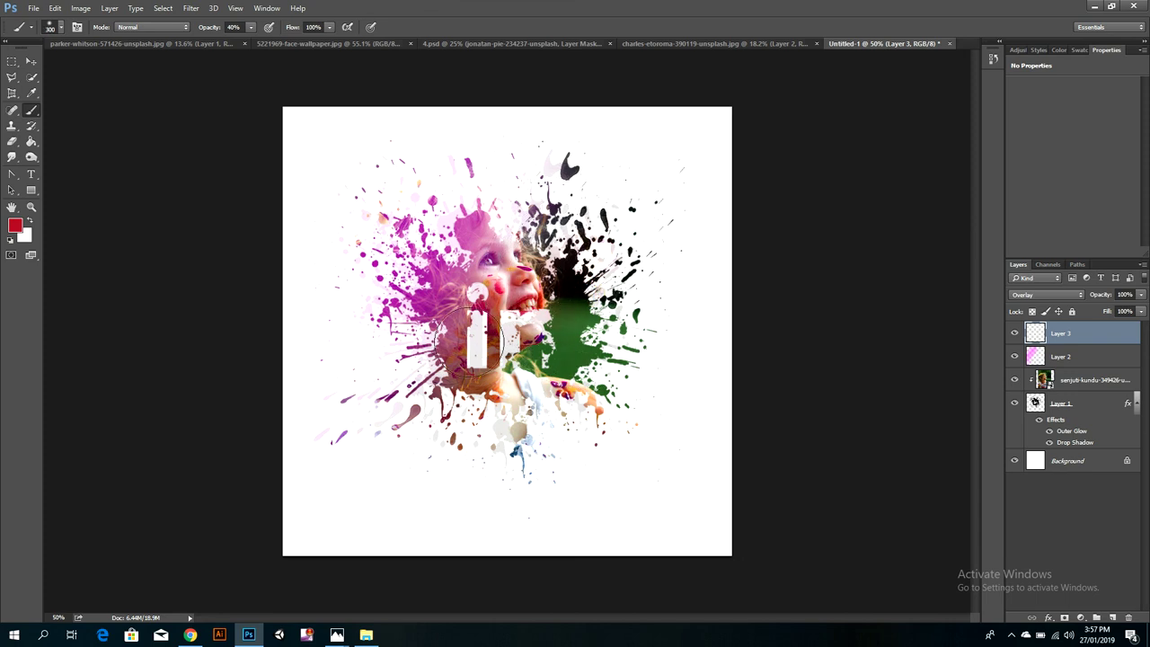
pyautogui.moveTo(368, 456); pyautogui.dragTo(706, 188)
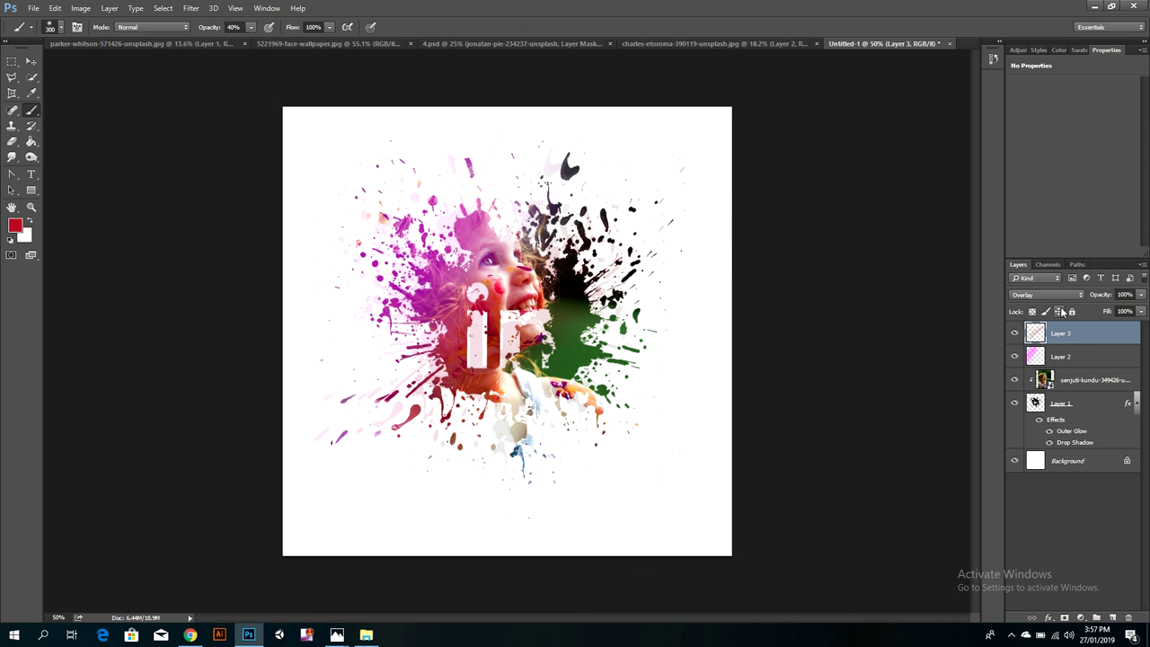
pyautogui.click(1037, 297)
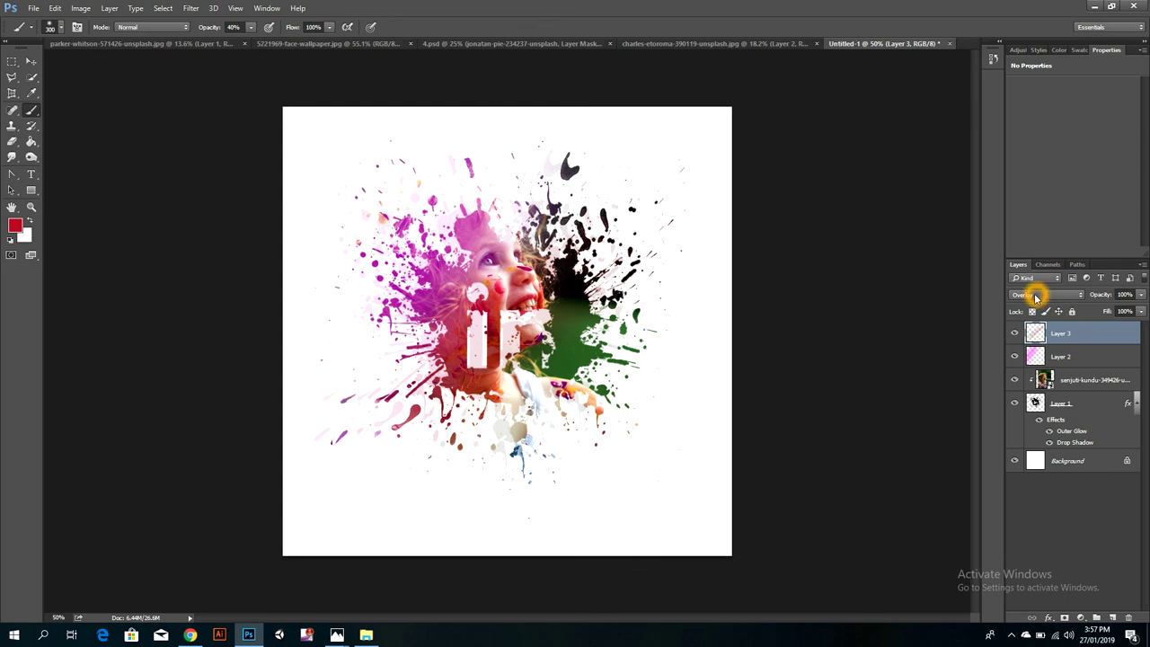
pyautogui.moveTo(629, 283); pyautogui.dragTo(384, 474)
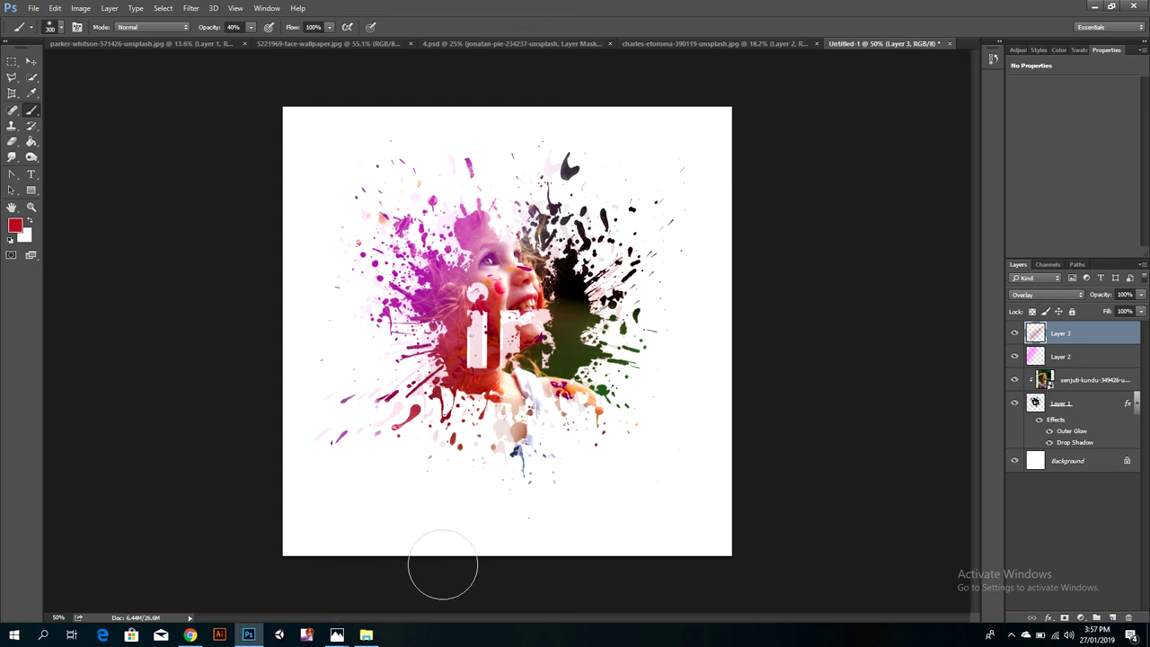
pyautogui.click(1039, 296)
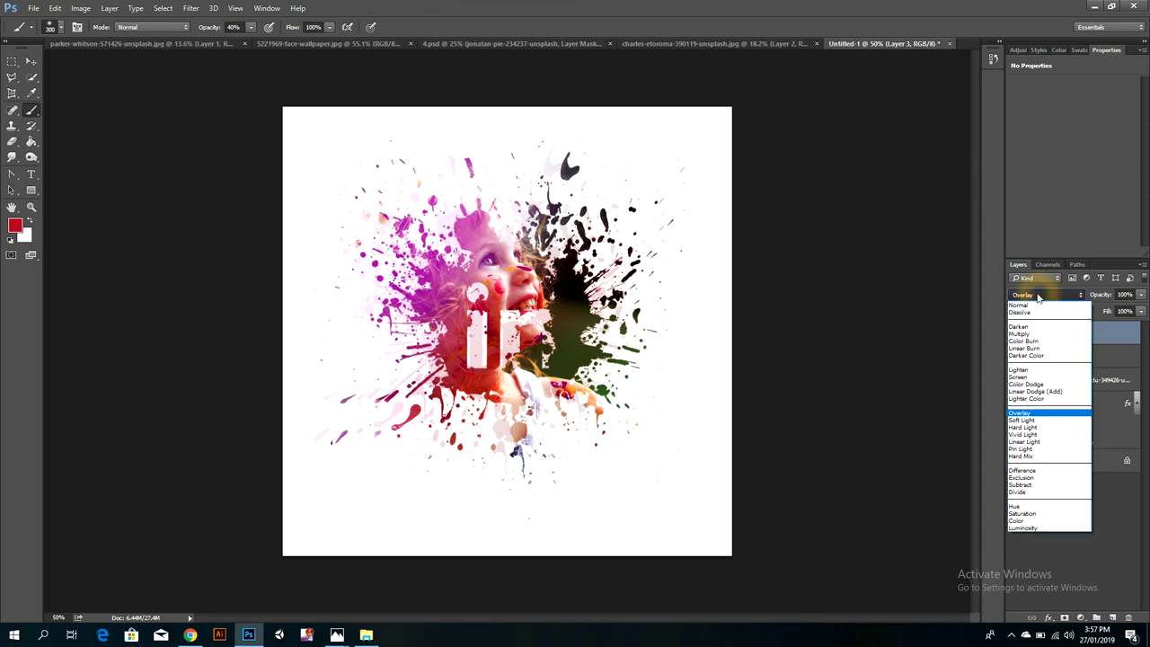
pyautogui.click(1019, 377)
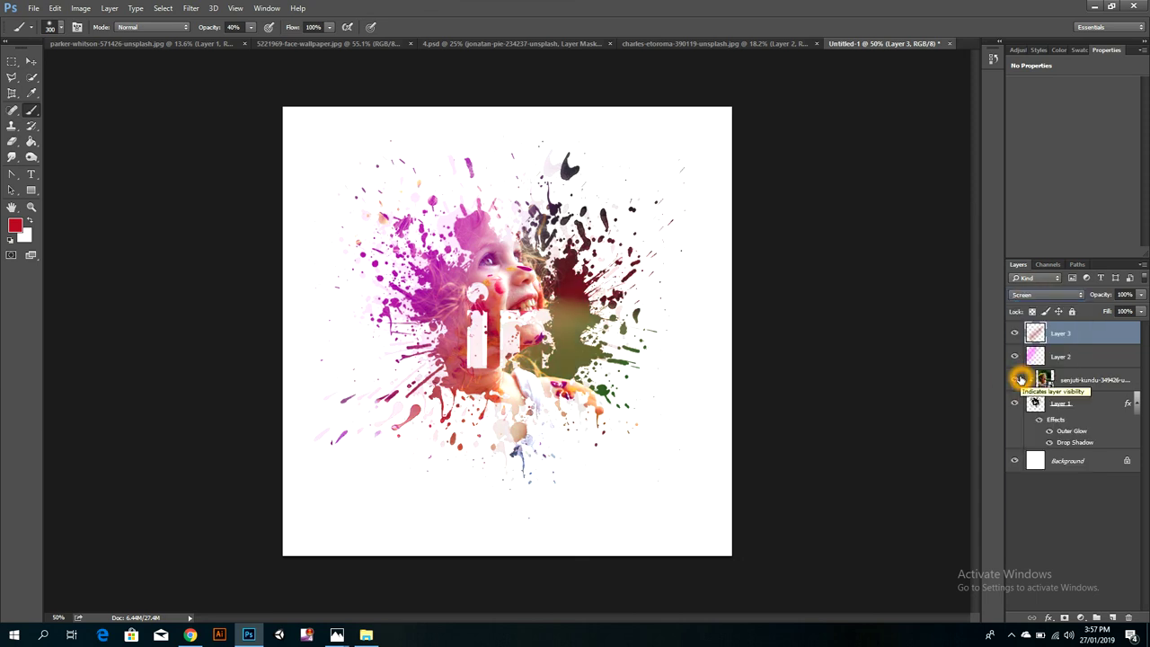
pyautogui.keyDown('alt'); pyautogui.click(1020, 379); pyautogui.keyUp('alt')
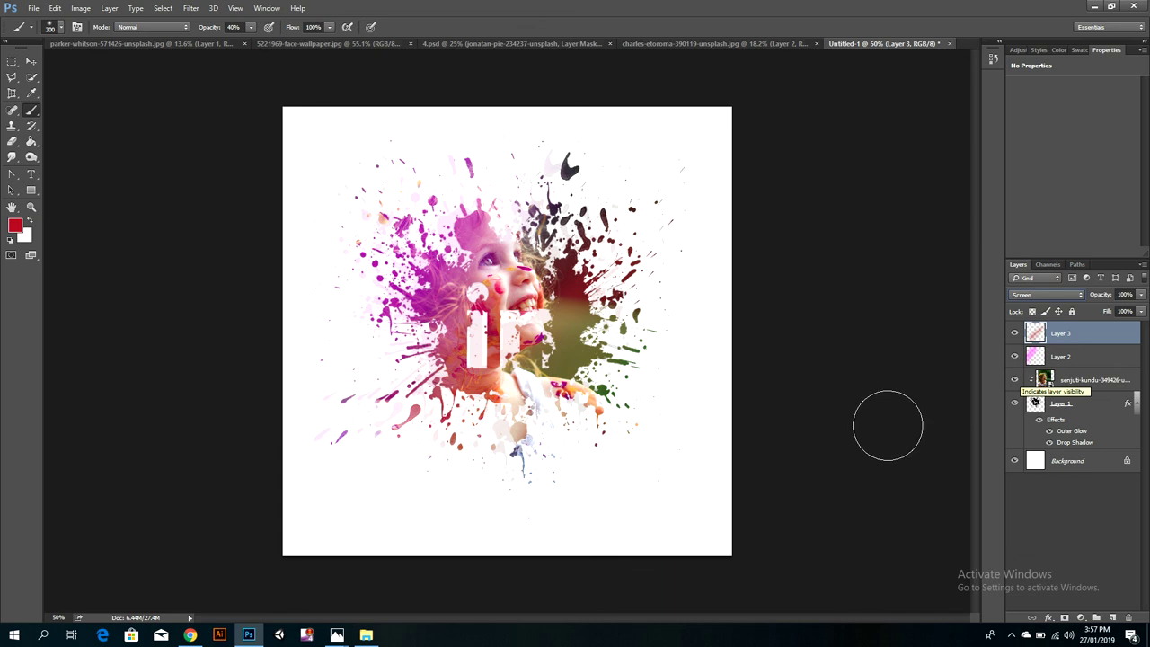
pyautogui.click(706, 419)
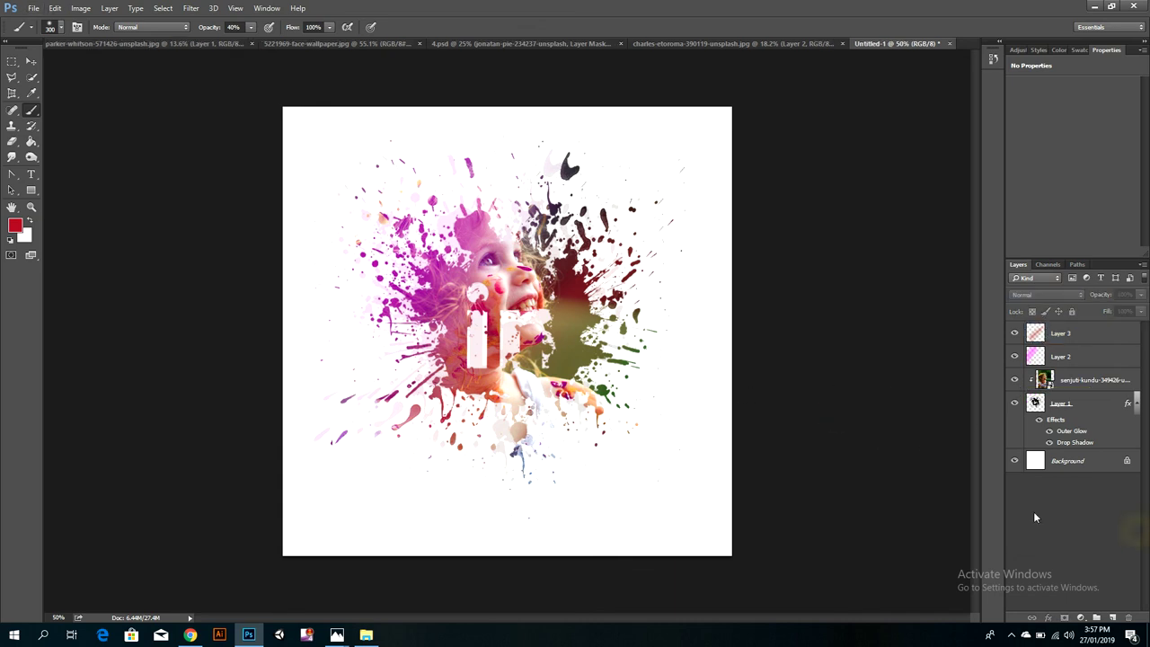
pyautogui.scroll(-3, 869, 454)
pyautogui.keyDown('ctrl'); pyautogui.click(823, 449); pyautogui.keyUp('ctrl')
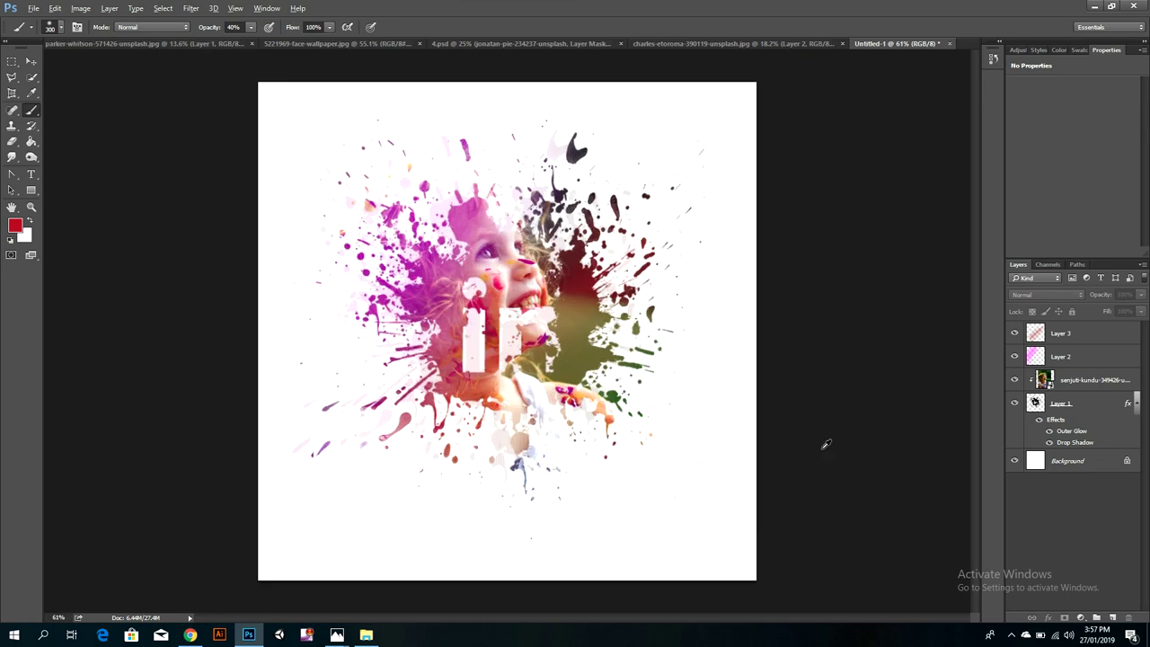
pyautogui.keyDown('ctrl'); pyautogui.keyDown('alt'); pyautogui.click(825, 448); pyautogui.keyUp('alt'); pyautogui.keyUp('ctrl')
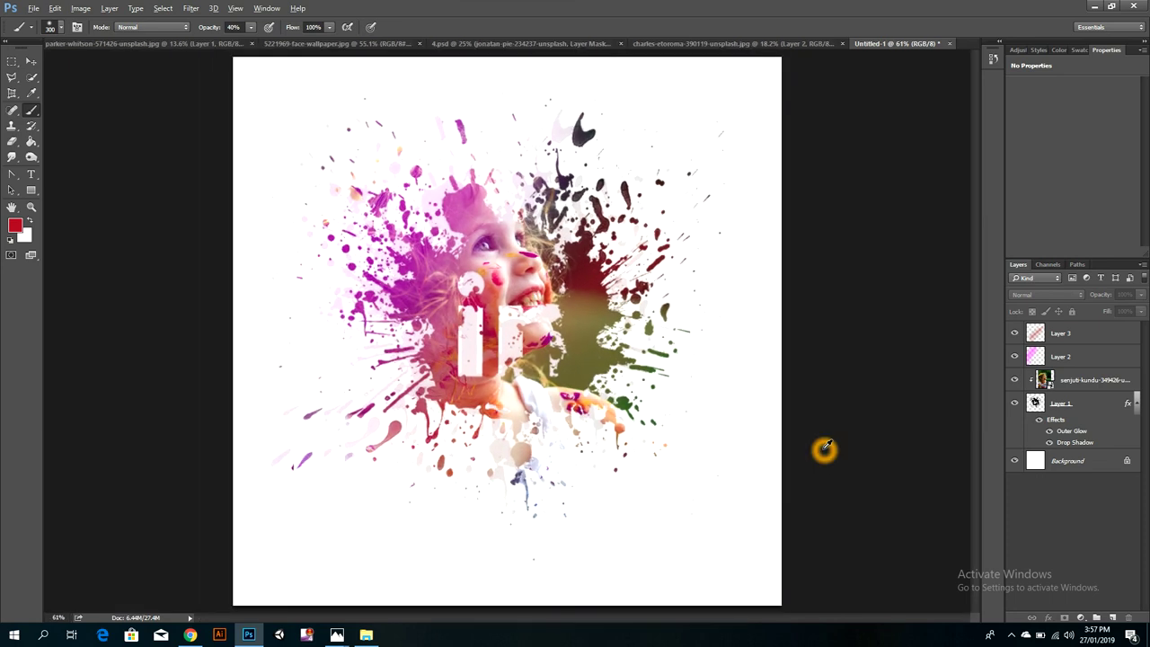
pyautogui.keyDown('ctrl'); pyautogui.click(825, 448); pyautogui.keyUp('ctrl')
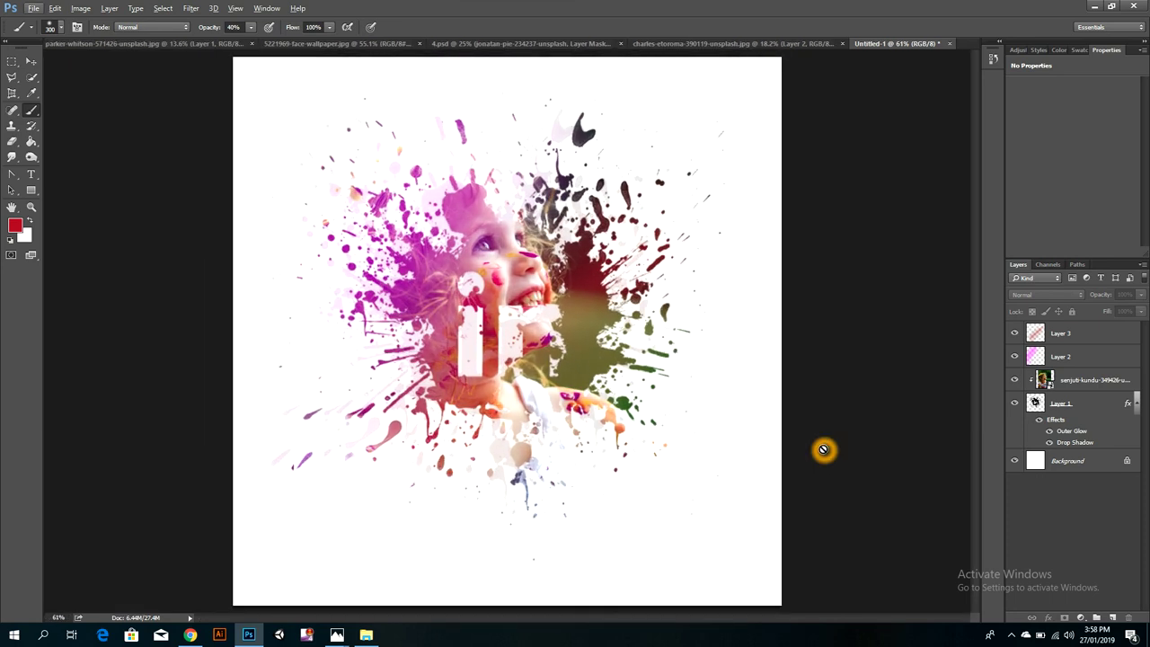